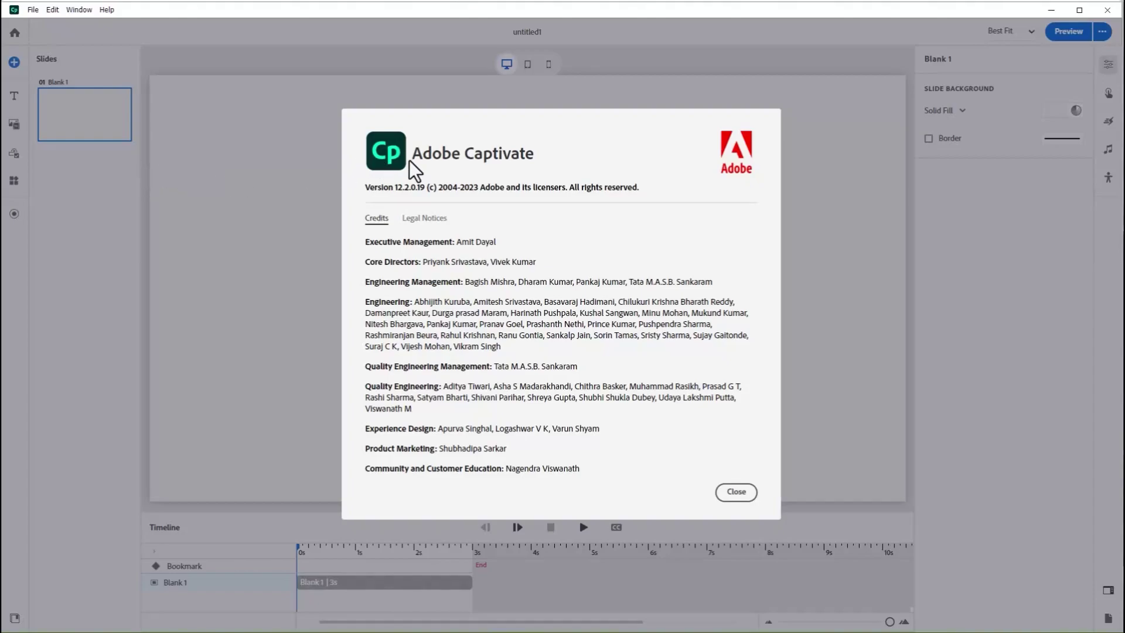
# Step: Close the version information and check the blank slide in the tablet and mobile layouts, returning to the desktop layout
pyautogui.click(733, 494)
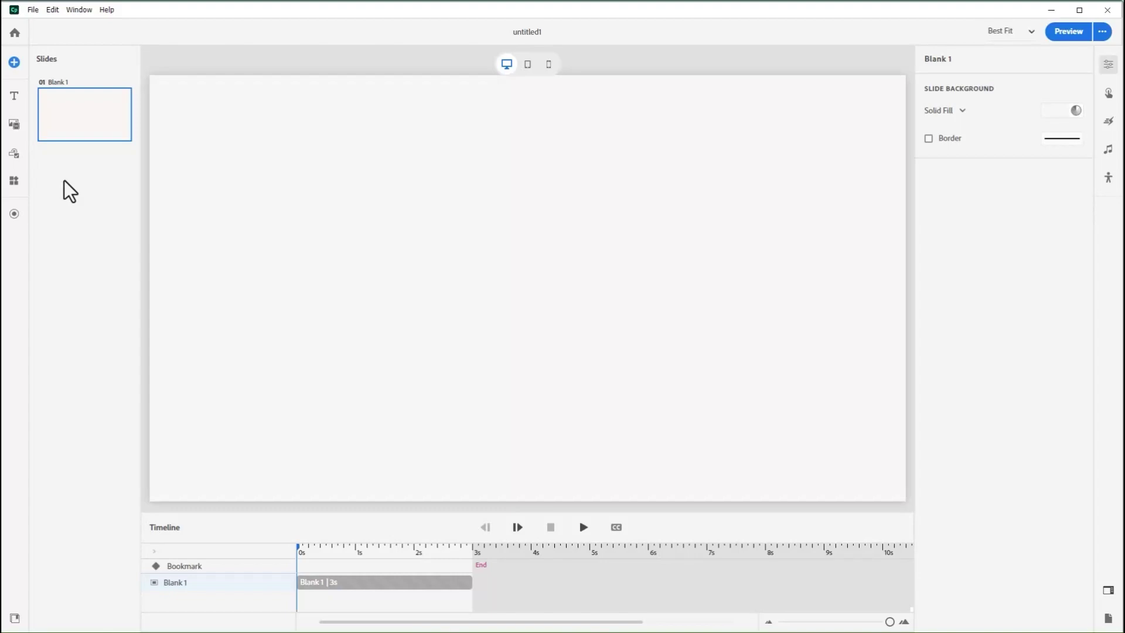
pyautogui.click(527, 66)
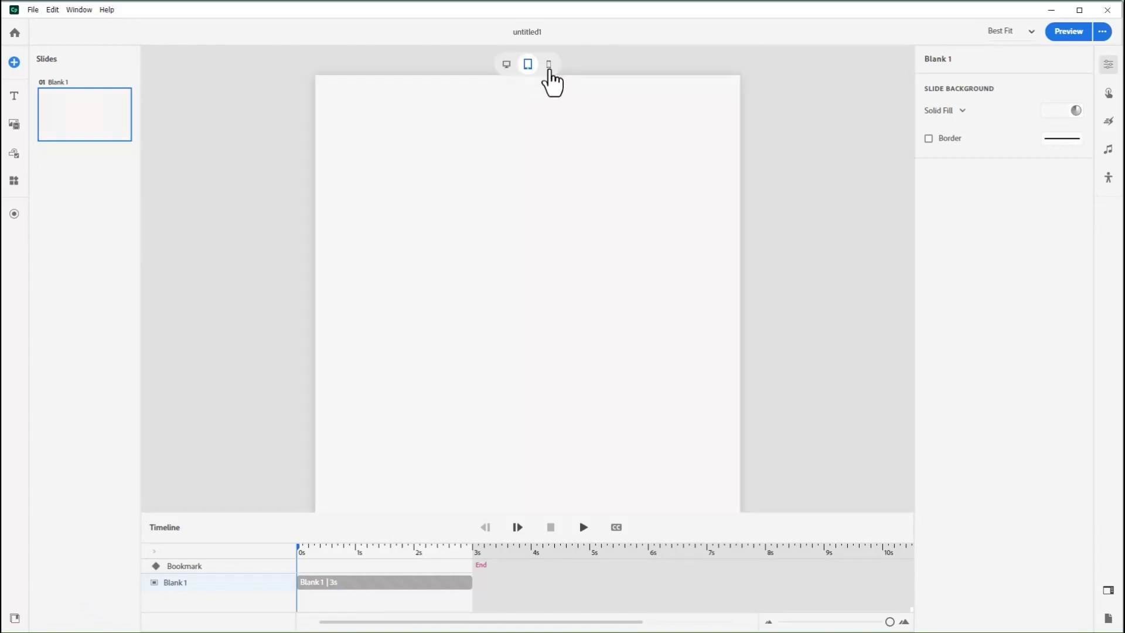
pyautogui.click(549, 66)
pyautogui.click(506, 66)
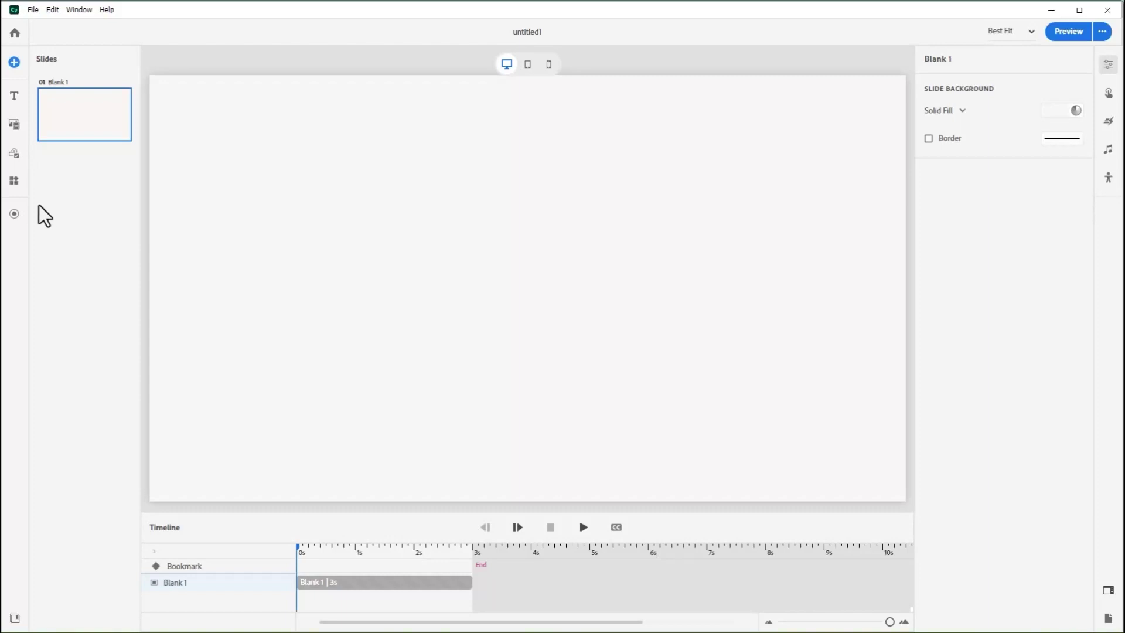
# Step: Add an Image media block to the blank slide, followed by a Paragraph text block below it
pyautogui.click(15, 123)
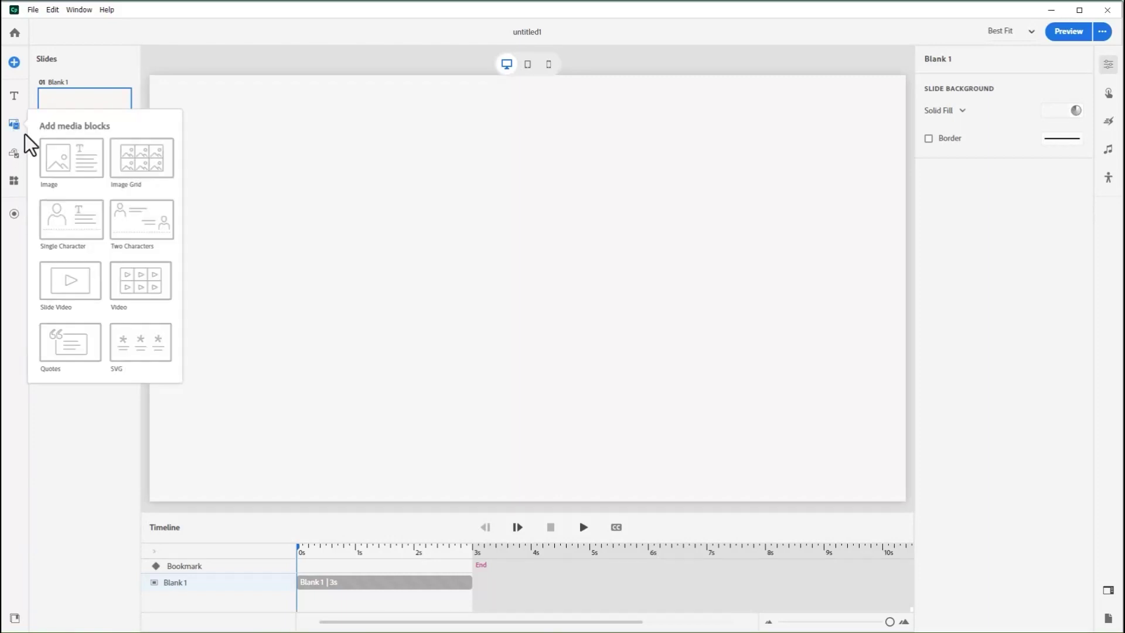
pyautogui.click(66, 164)
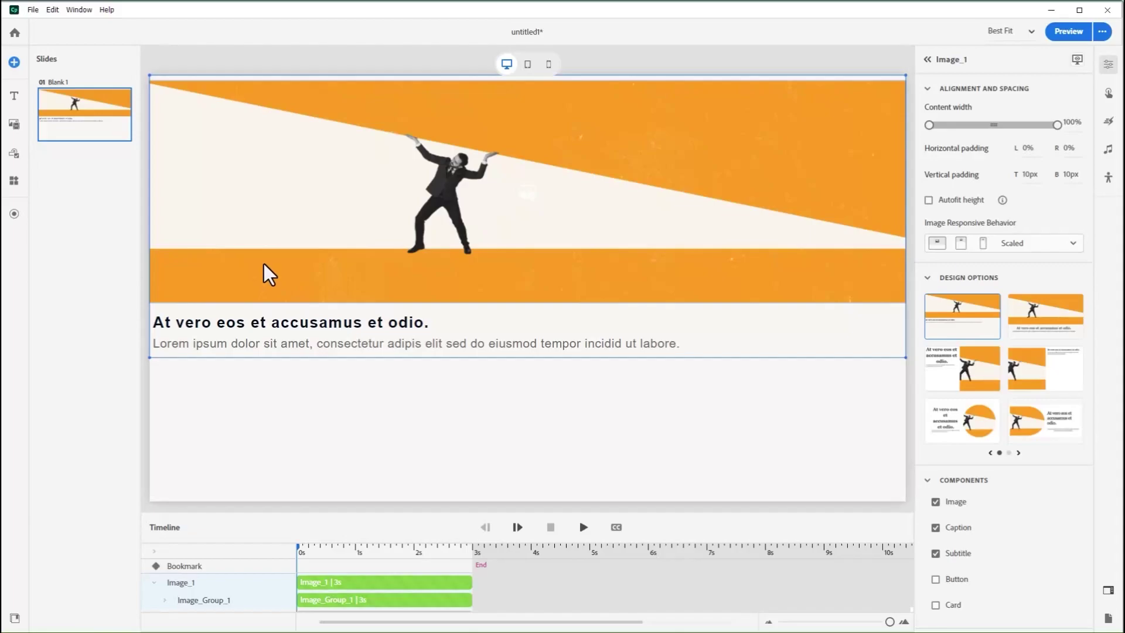
pyautogui.scroll(-1, 265, 264)
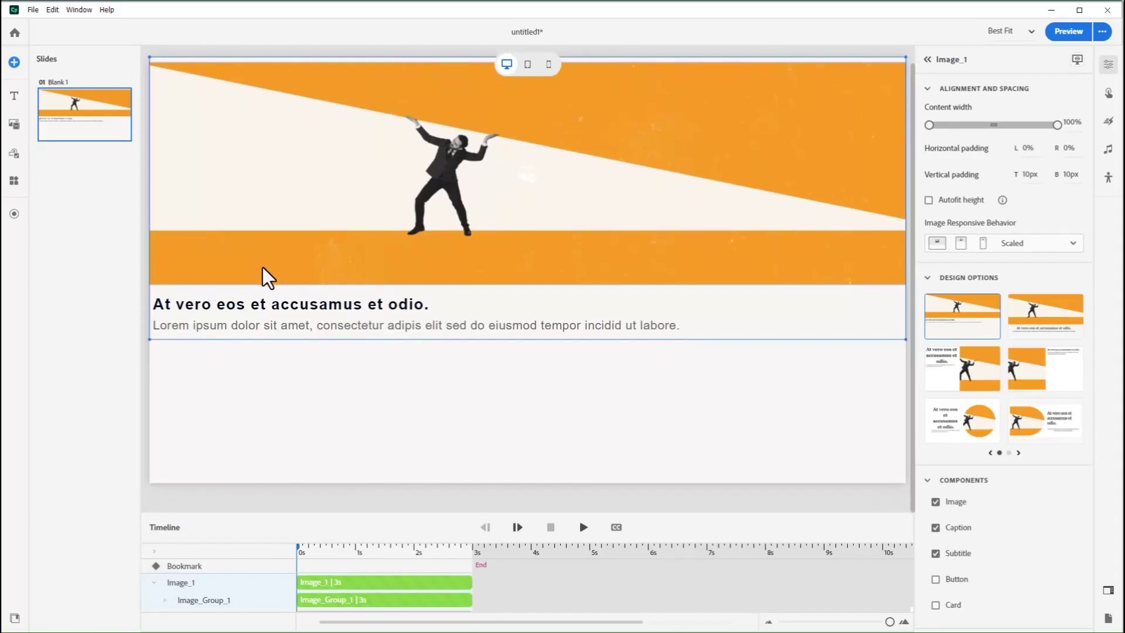
pyautogui.click(14, 97)
pyautogui.click(75, 131)
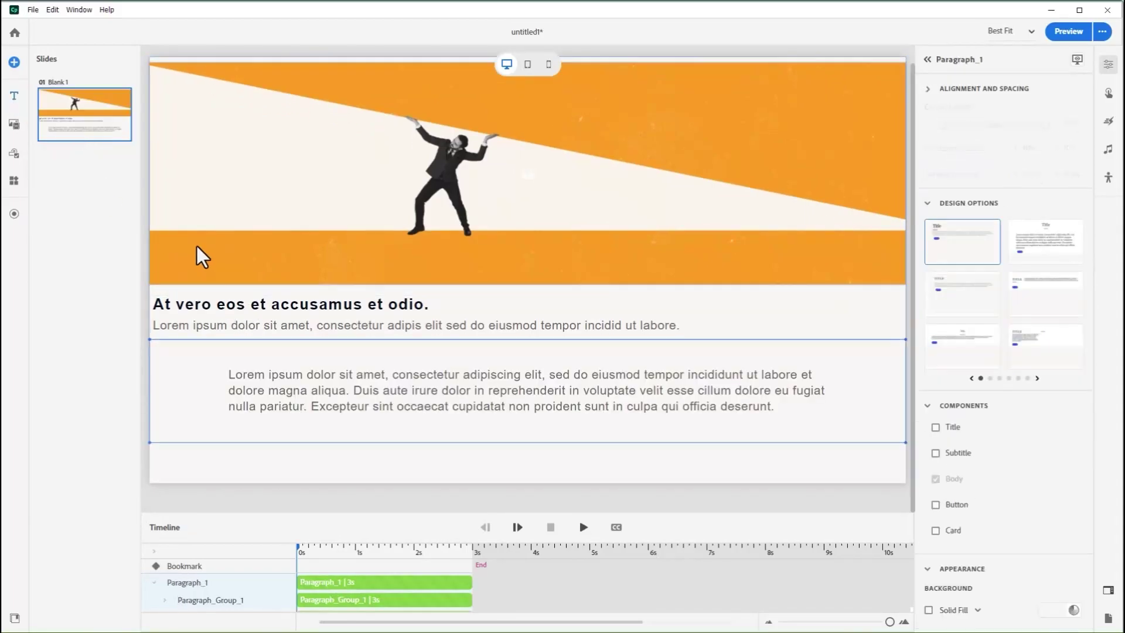
# Step: Add a Button component and an Input Field component below the paragraph on the slide
pyautogui.click(14, 154)
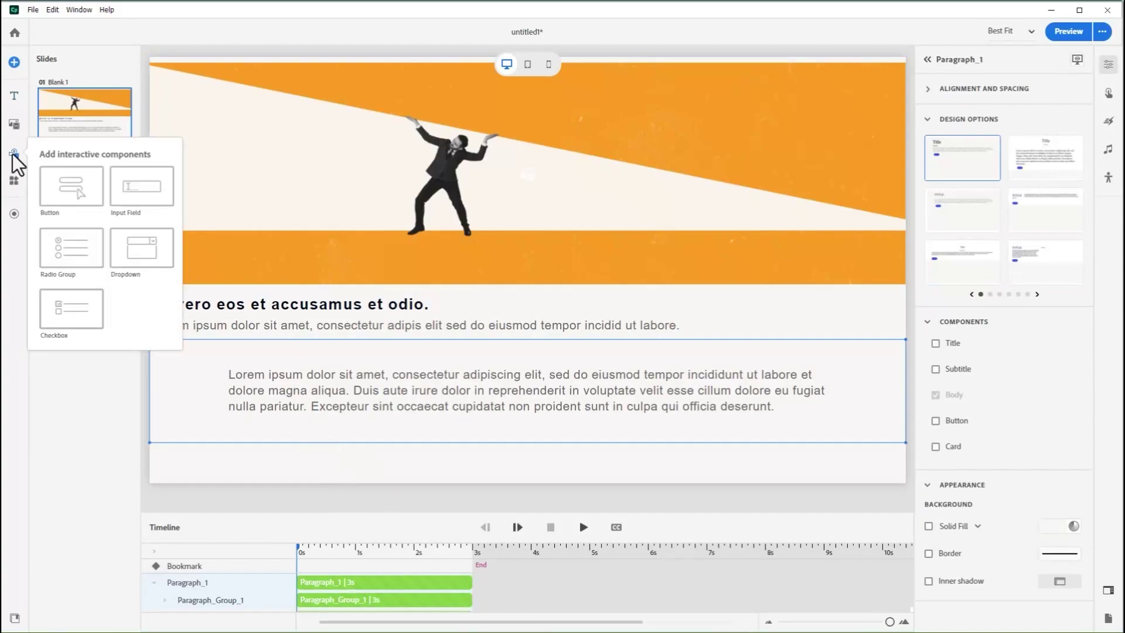
pyautogui.click(69, 188)
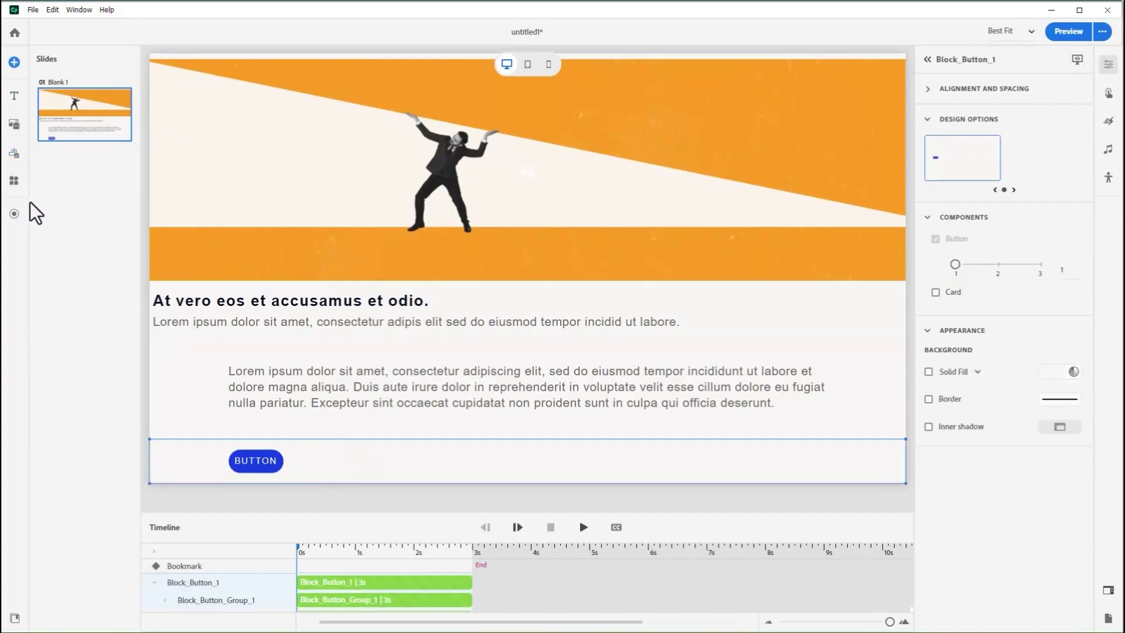
pyautogui.click(13, 155)
pyautogui.click(148, 195)
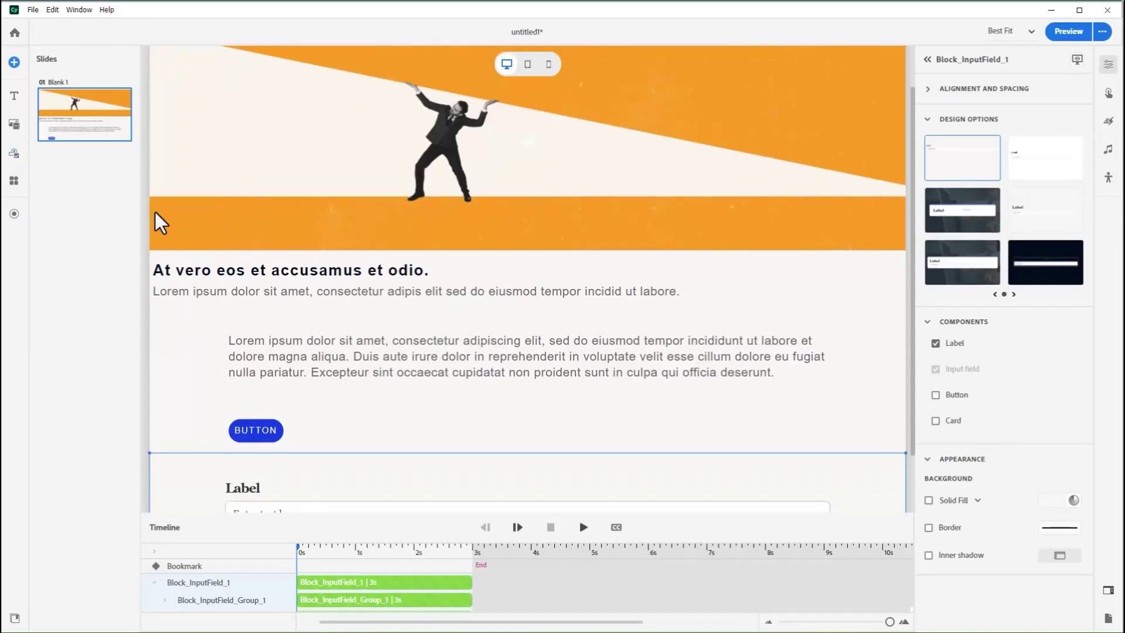
# Step: Add a Cards widget to the slide below the input field
pyautogui.click(14, 155)
pyautogui.click(14, 181)
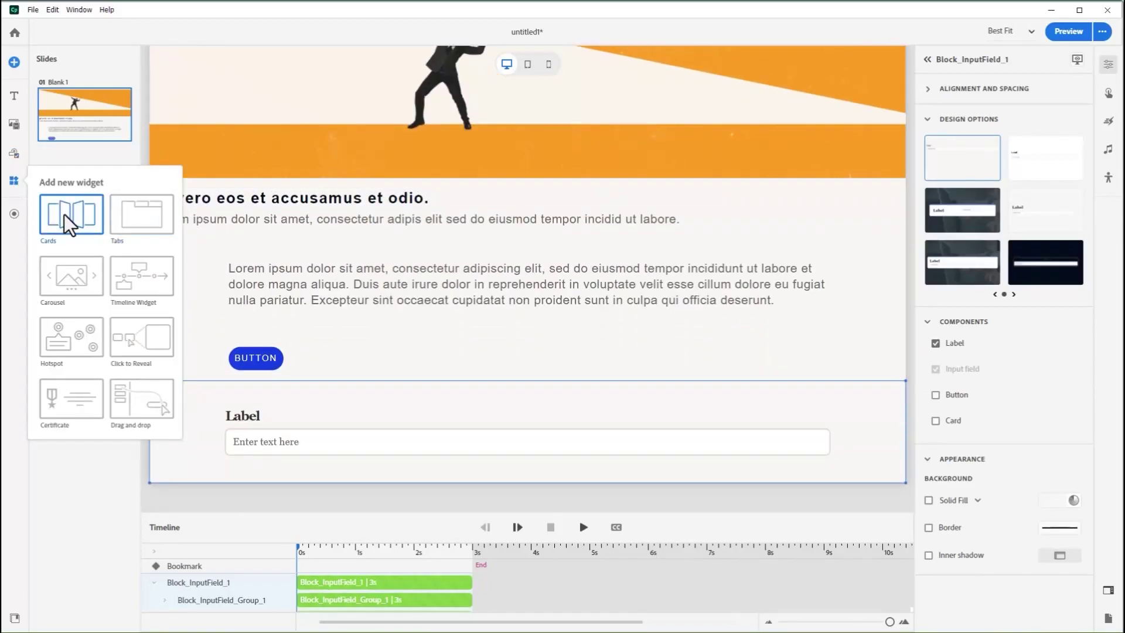
pyautogui.click(62, 210)
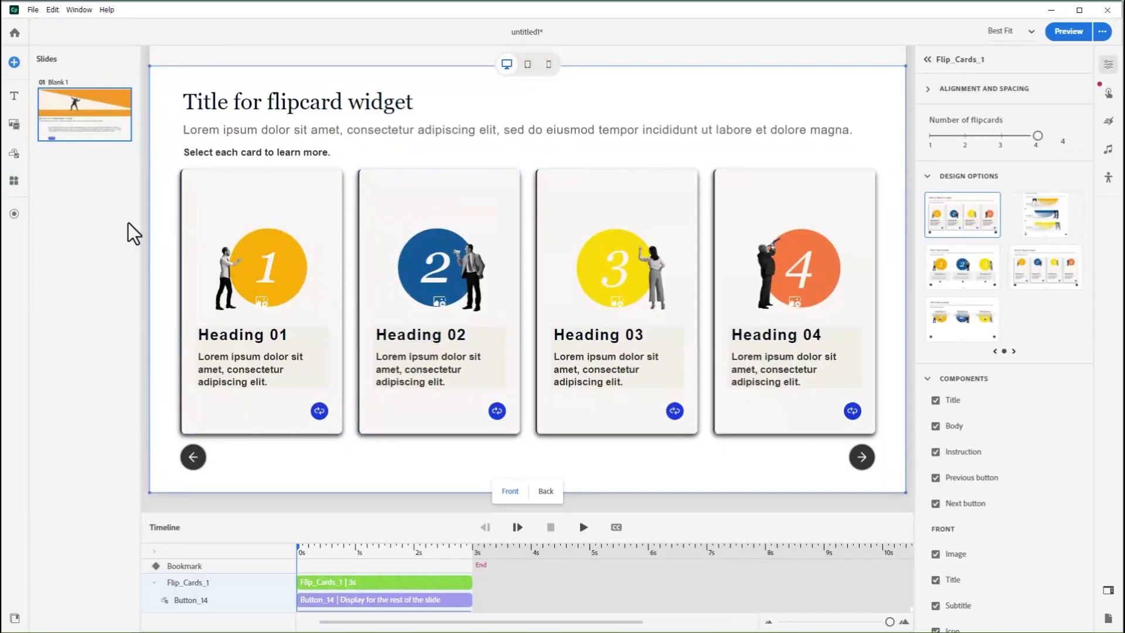
# Step: Add another Paragraph text block below the flip cards, followed by a Two Characters media block
pyautogui.click(15, 96)
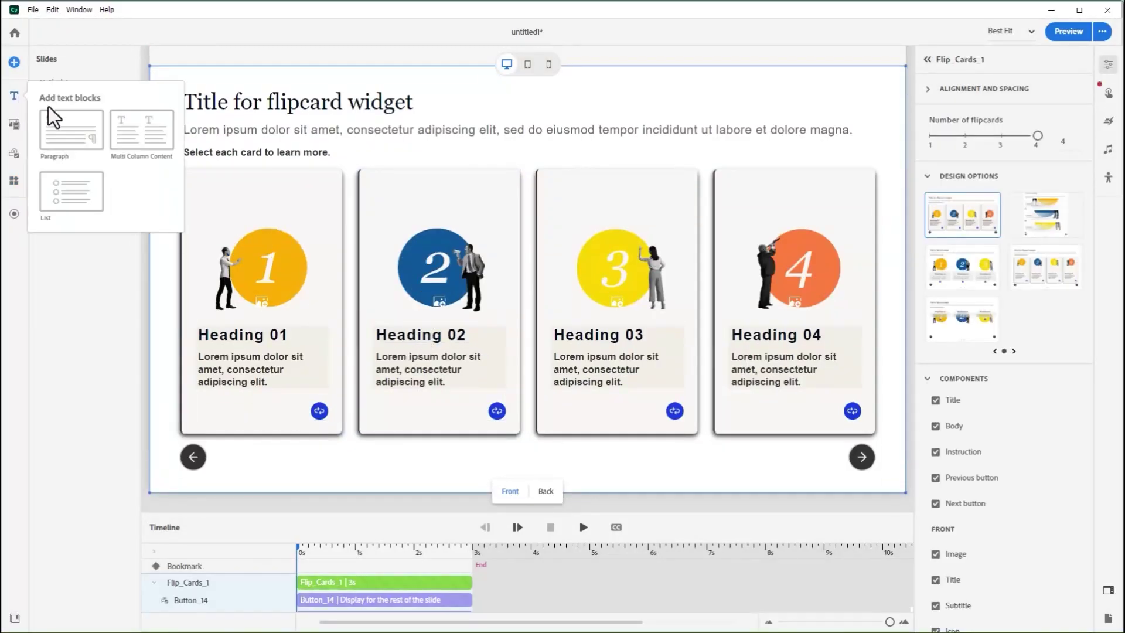
pyautogui.click(70, 135)
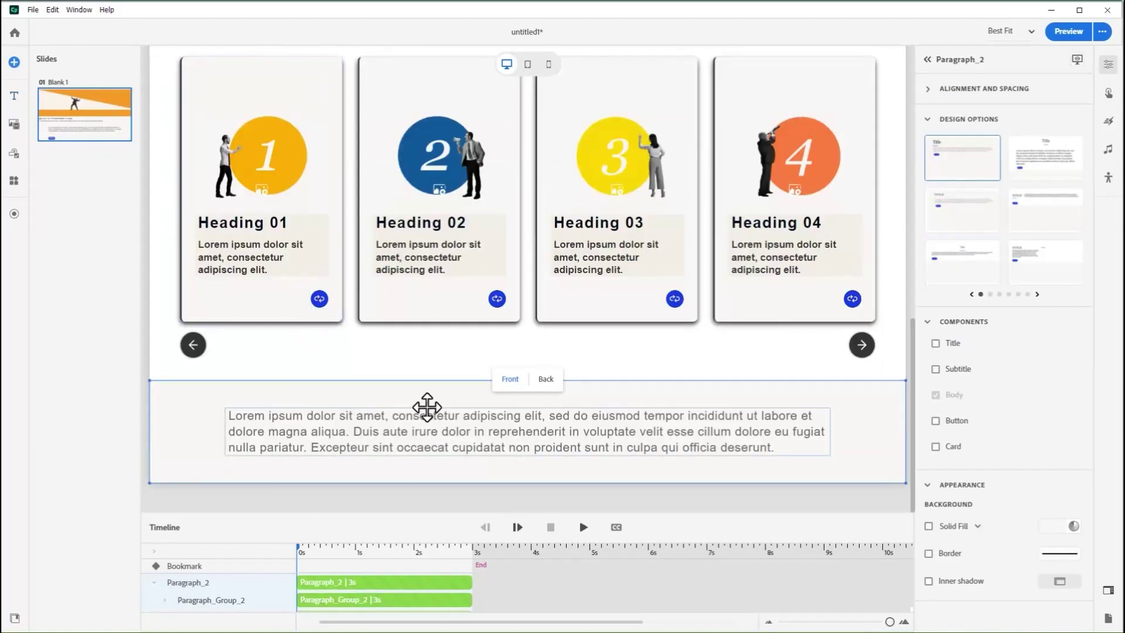
pyautogui.click(14, 124)
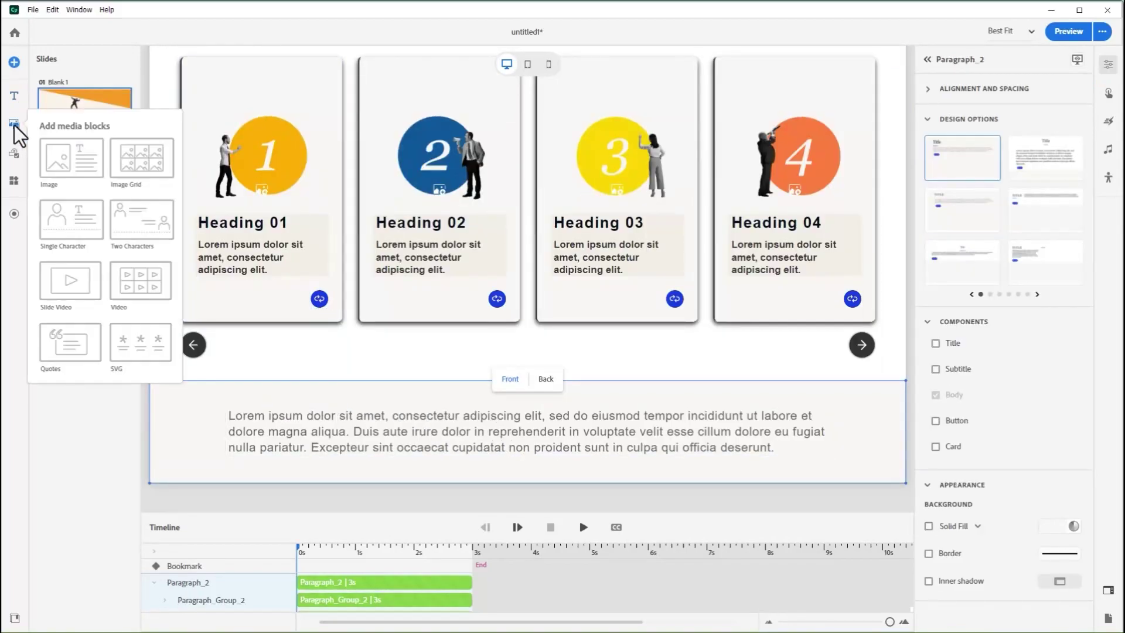
pyautogui.click(138, 227)
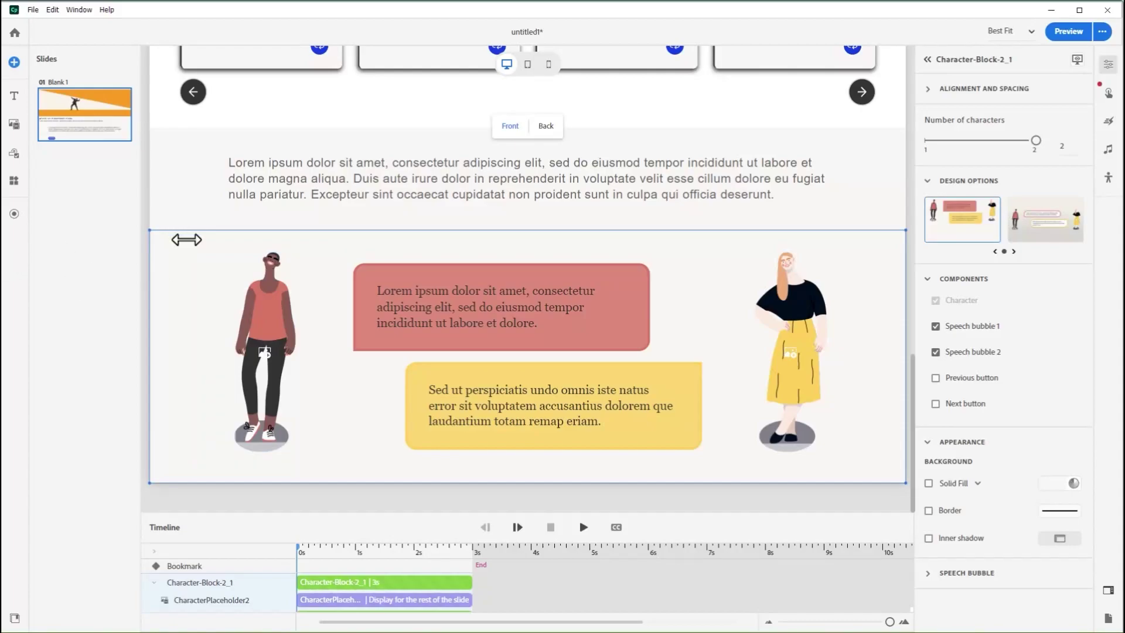
pyautogui.click(33, 10)
pyautogui.moveTo(50, 37)
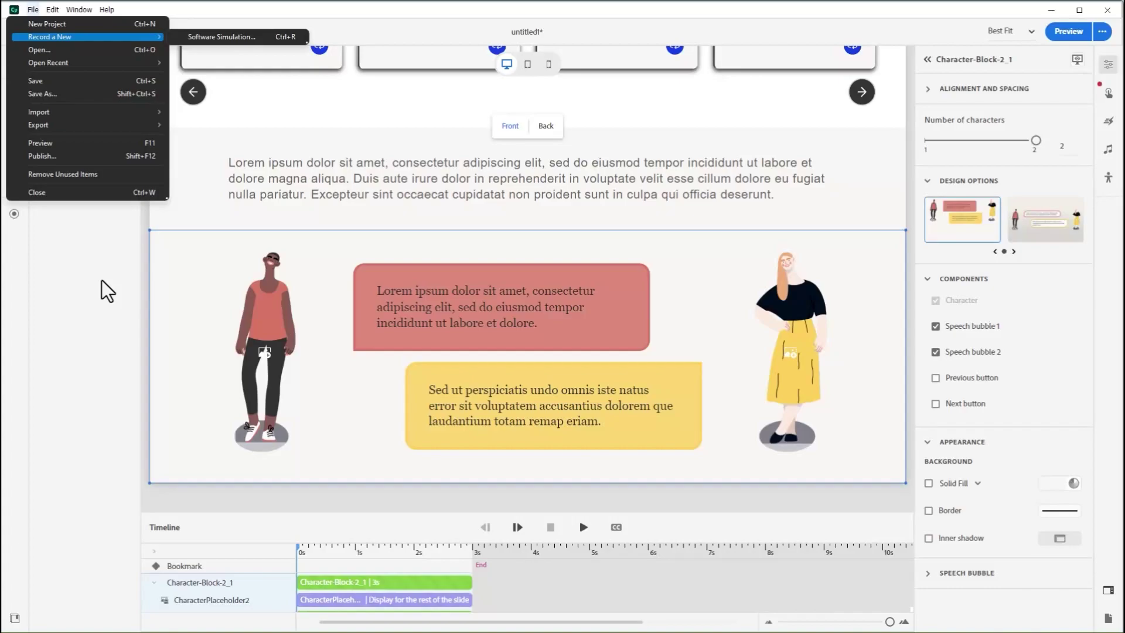
pyautogui.click(119, 284)
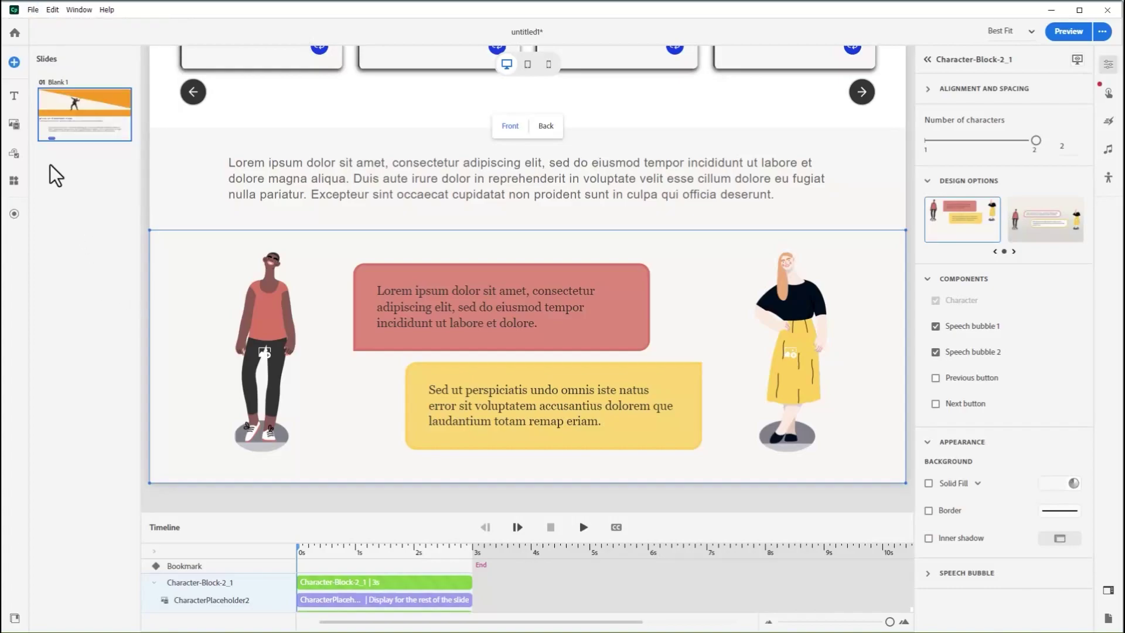
# Step: Add a Quotes media block below the two characters on the slide
pyautogui.click(14, 124)
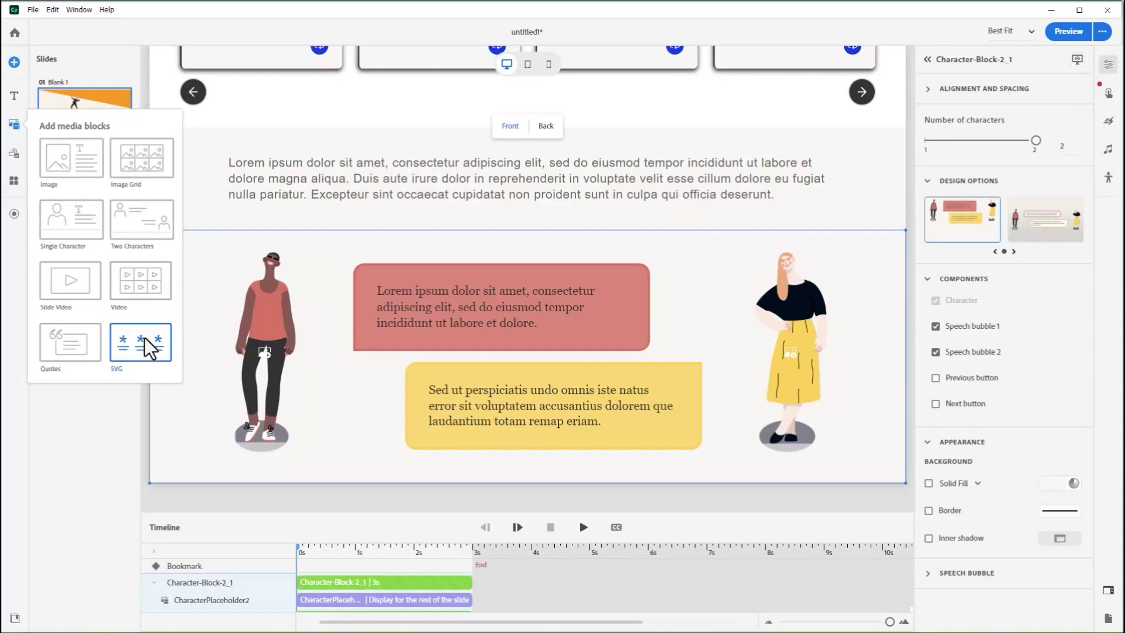
pyautogui.click(80, 346)
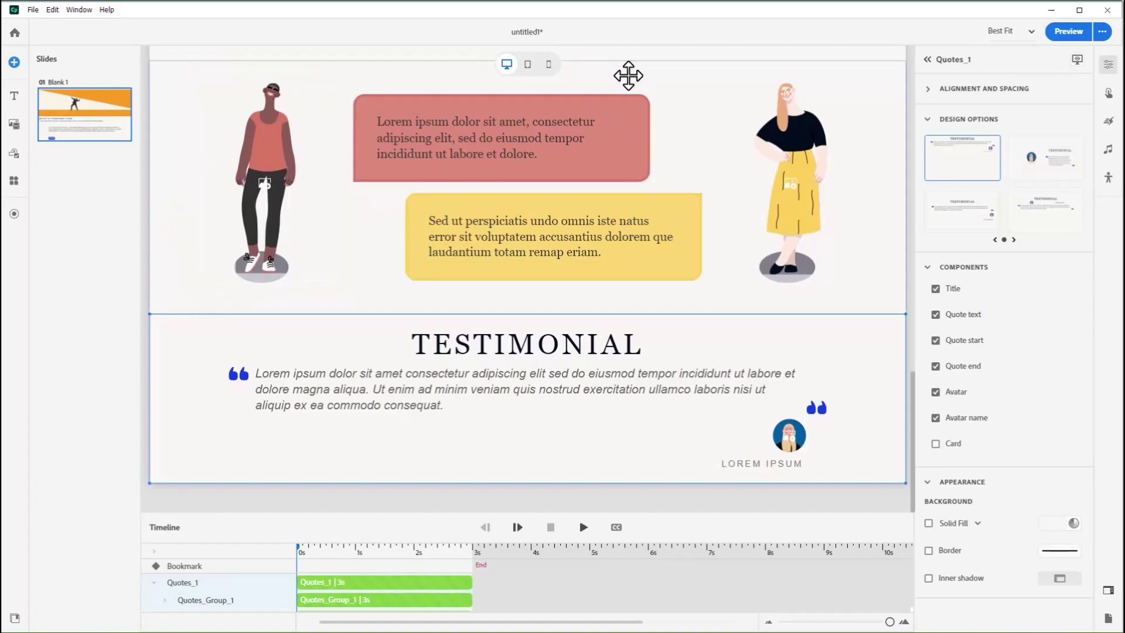
# Step: Review how the stacked blocks reflow in the tablet and mobile layouts, then return to the desktop layout
pyautogui.click(528, 64)
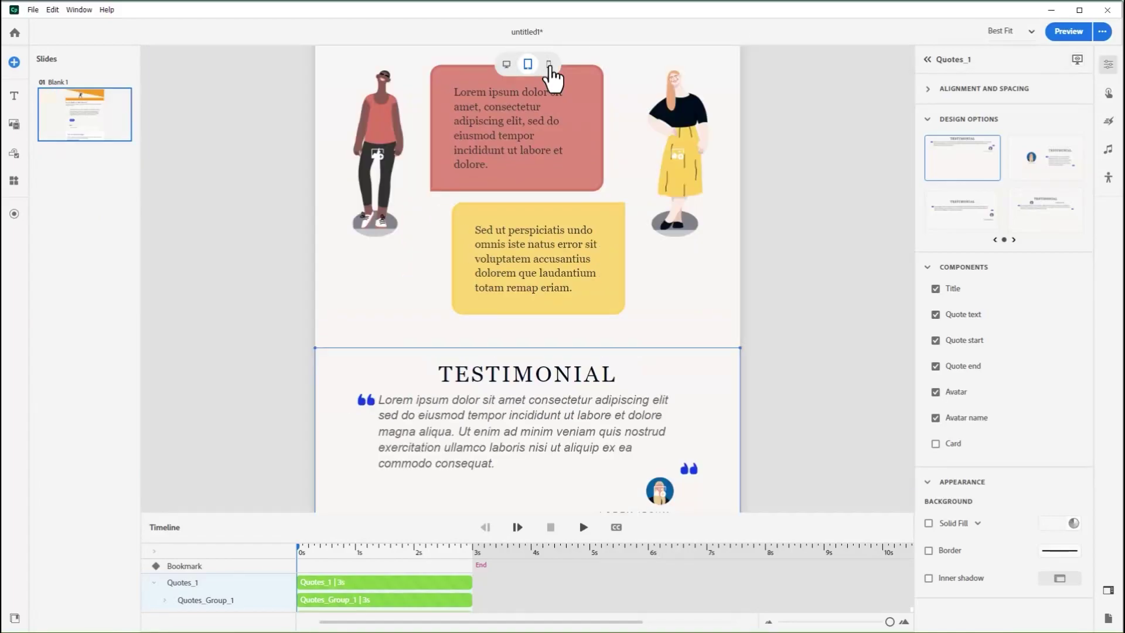
pyautogui.click(549, 65)
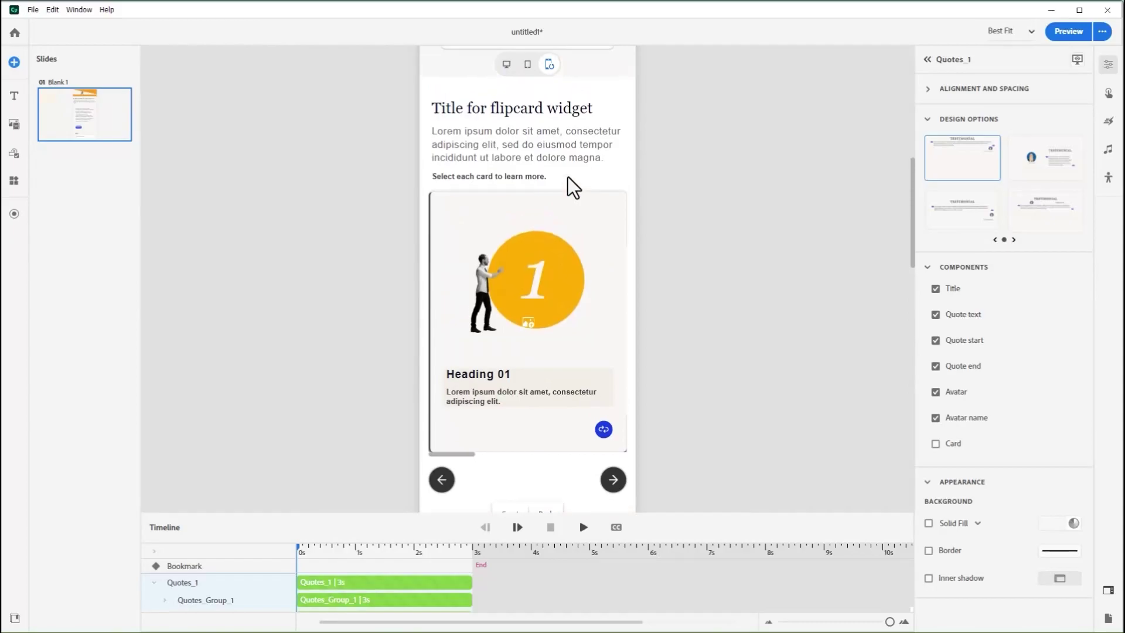
pyautogui.scroll(3, 564, 175)
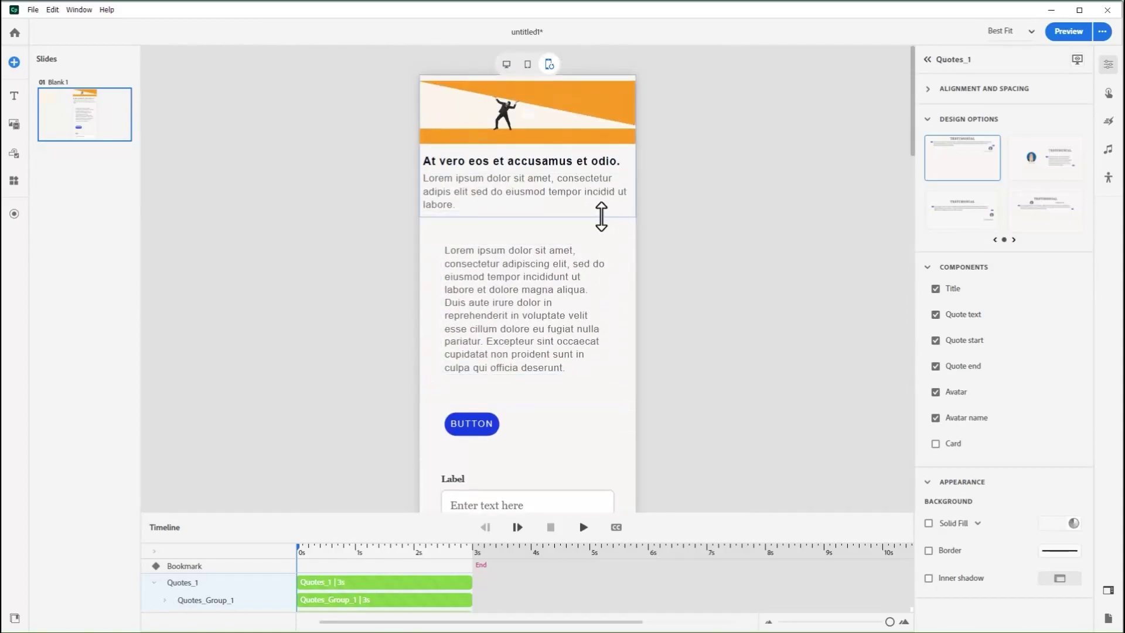
pyautogui.scroll(-2, 600, 211)
pyautogui.scroll(-9, 585, 221)
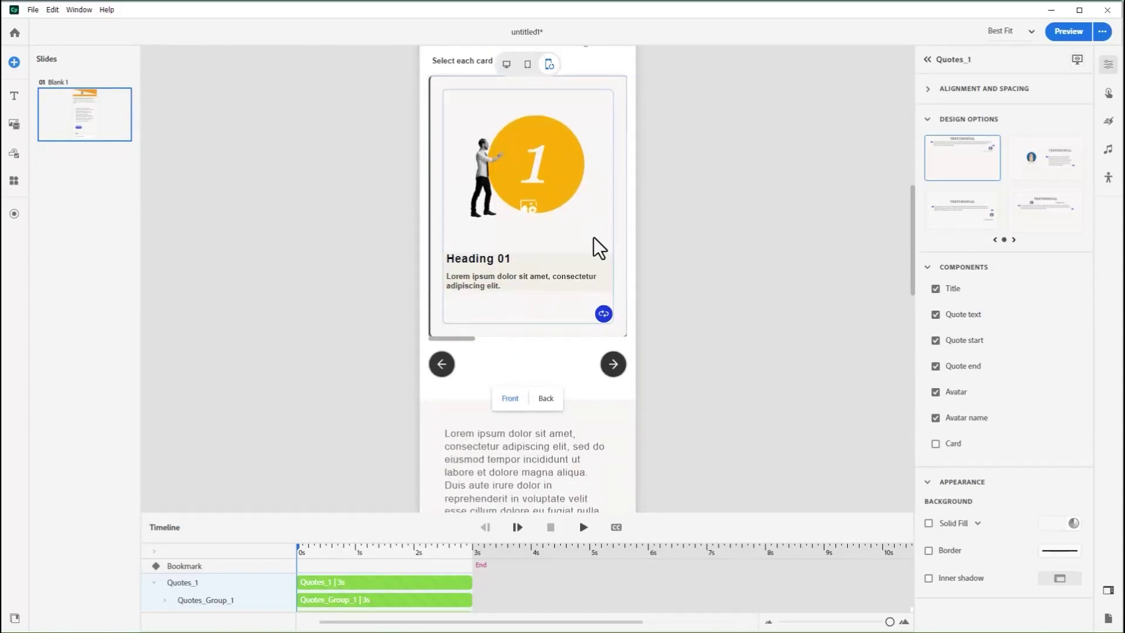
pyautogui.scroll(-12, 595, 234)
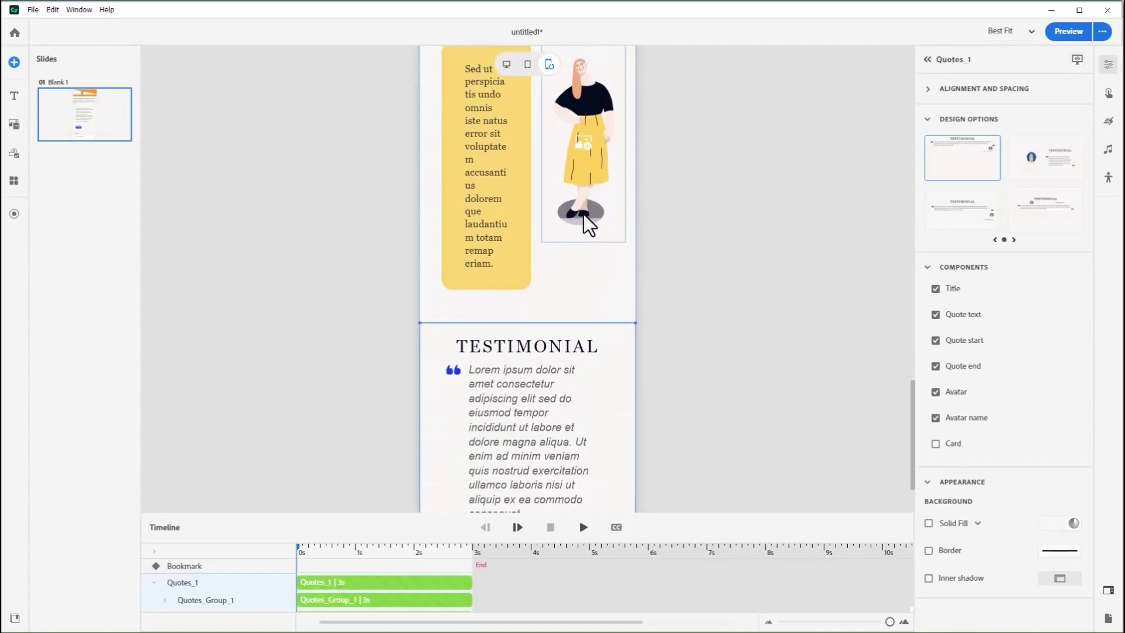
pyautogui.click(507, 64)
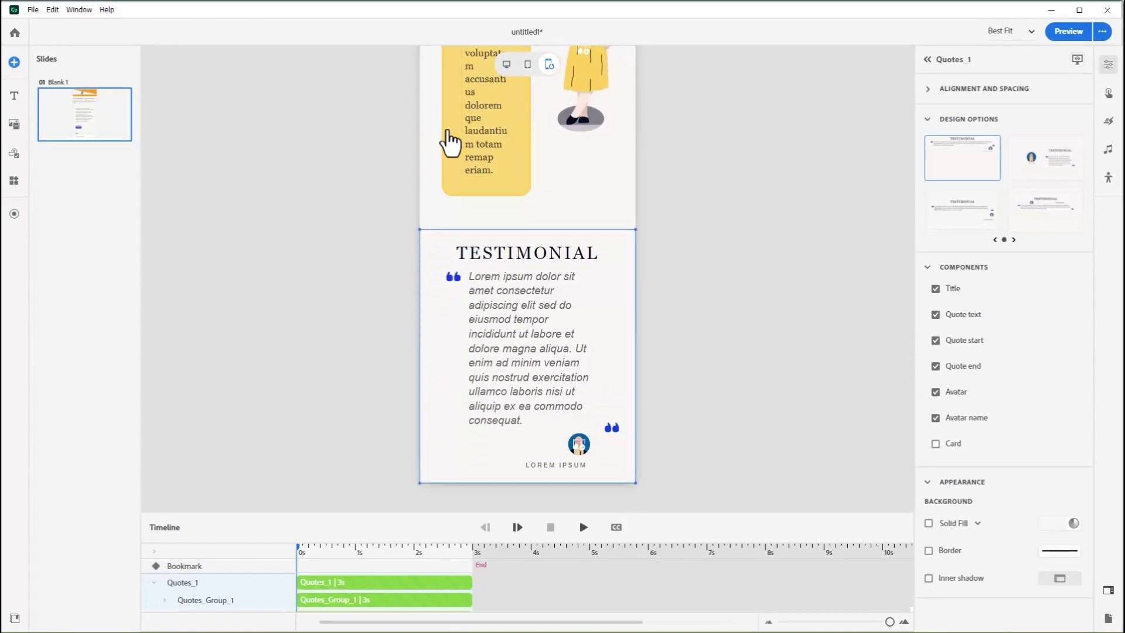
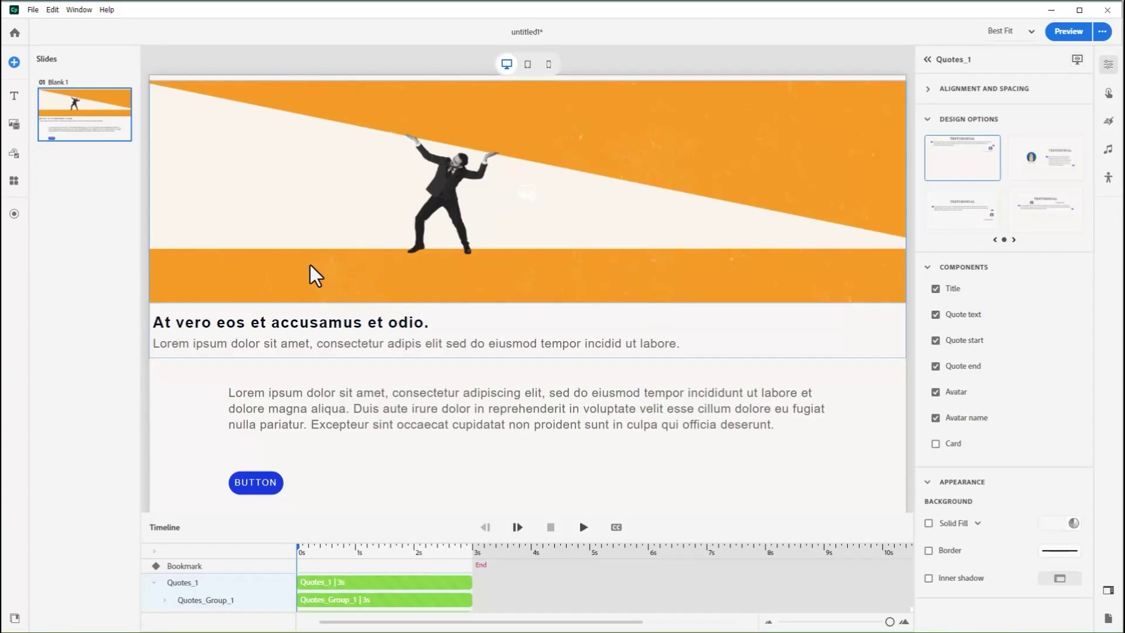
pyautogui.scroll(-2, 315, 259)
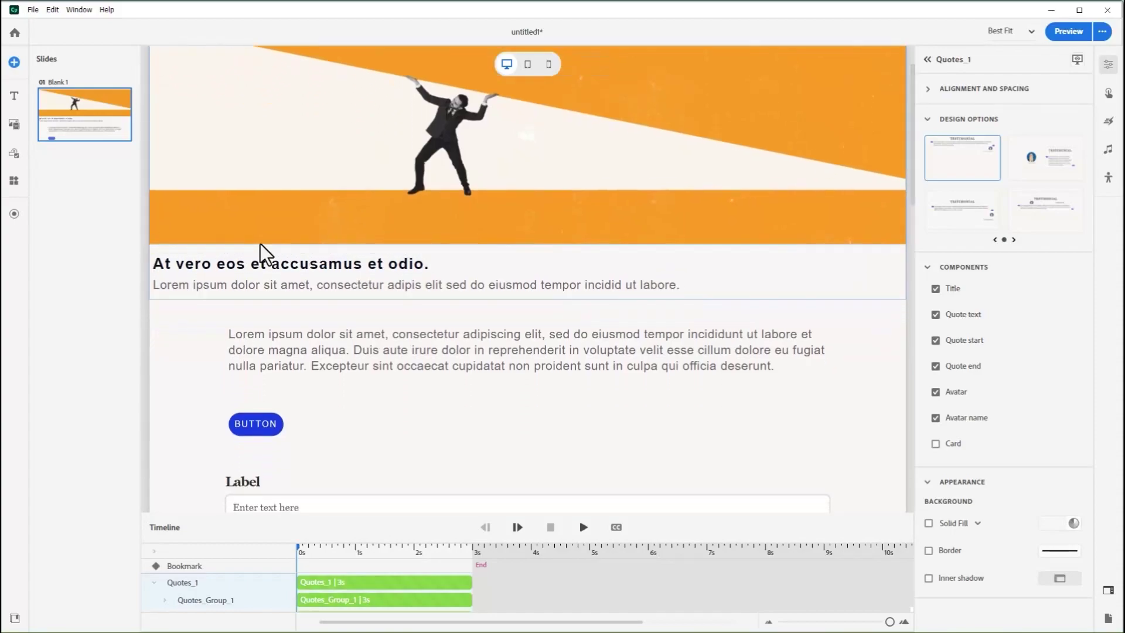
pyautogui.scroll(-5, 260, 243)
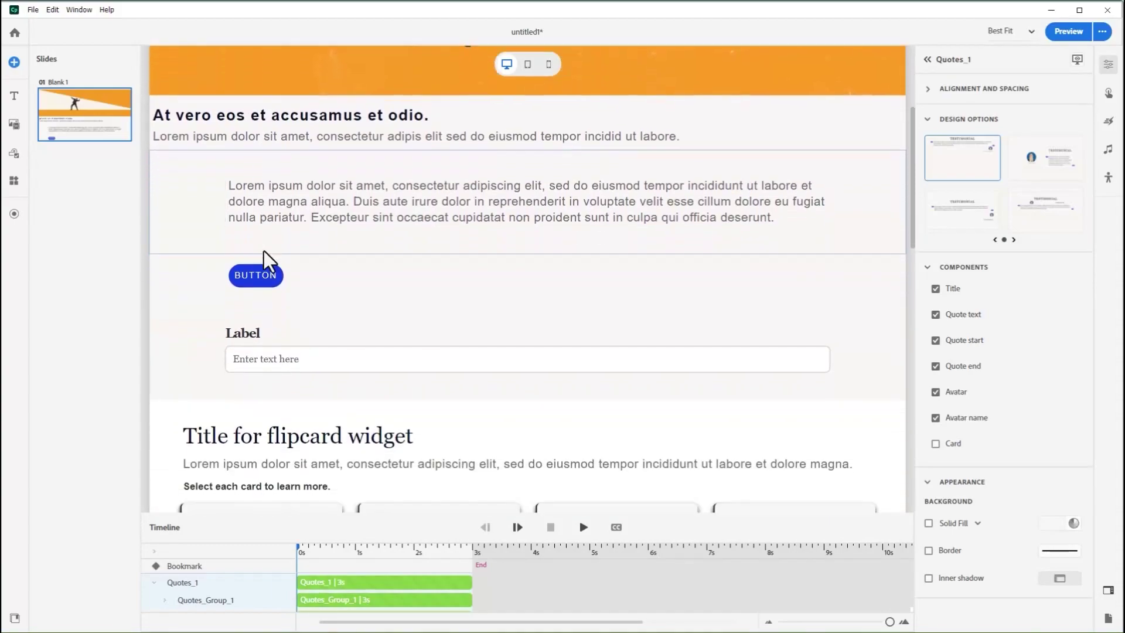
pyautogui.scroll(-3, 264, 251)
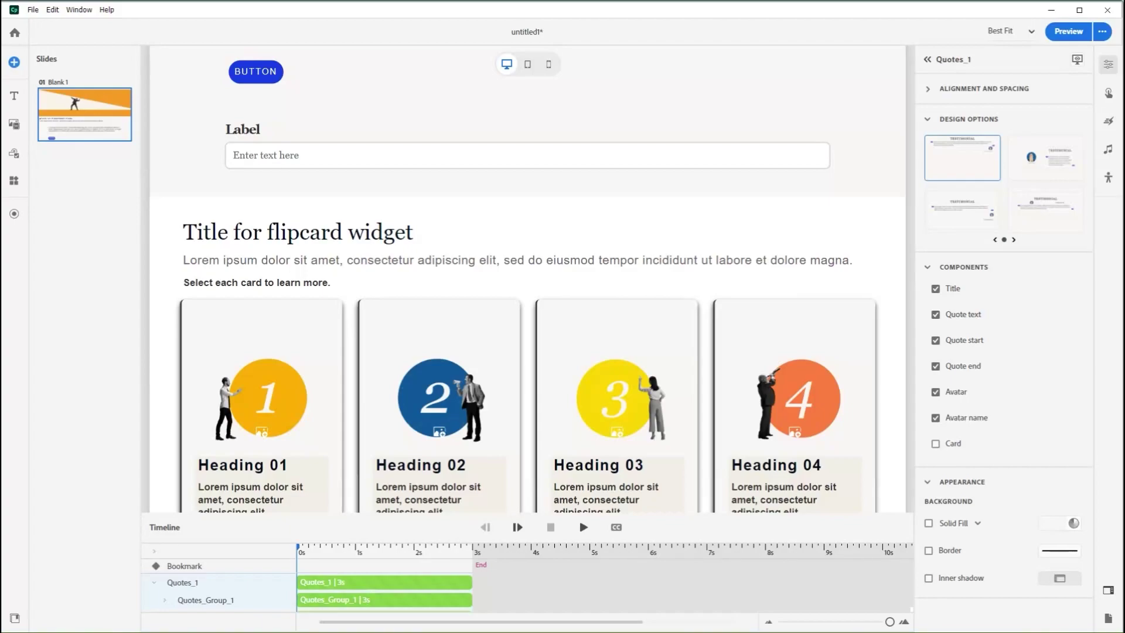
pyautogui.click(13, 156)
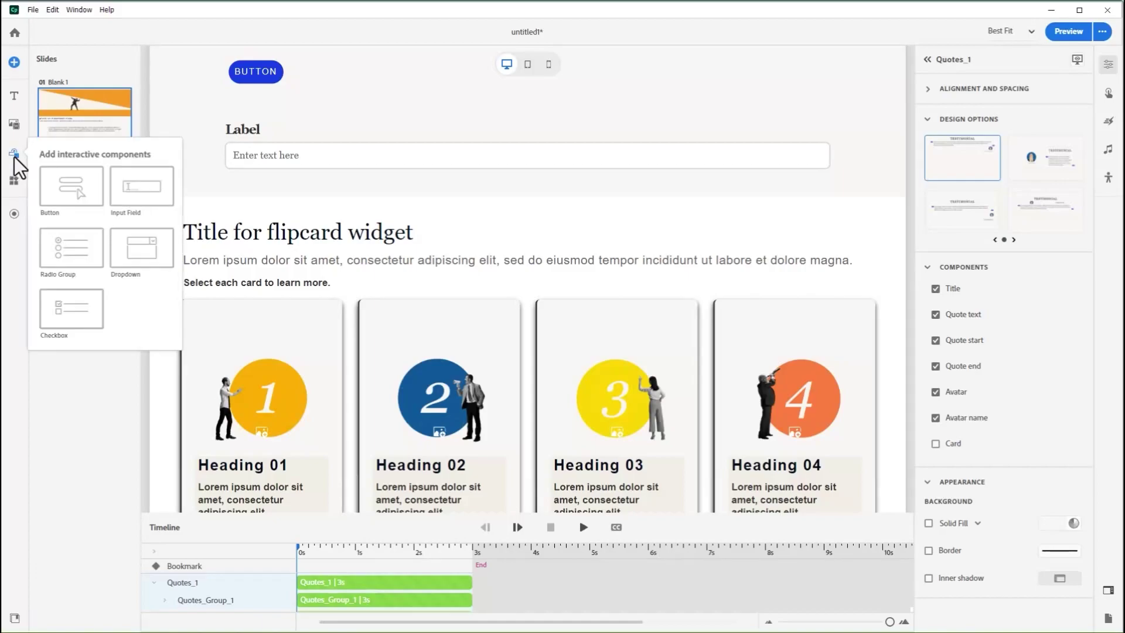
pyautogui.click(18, 157)
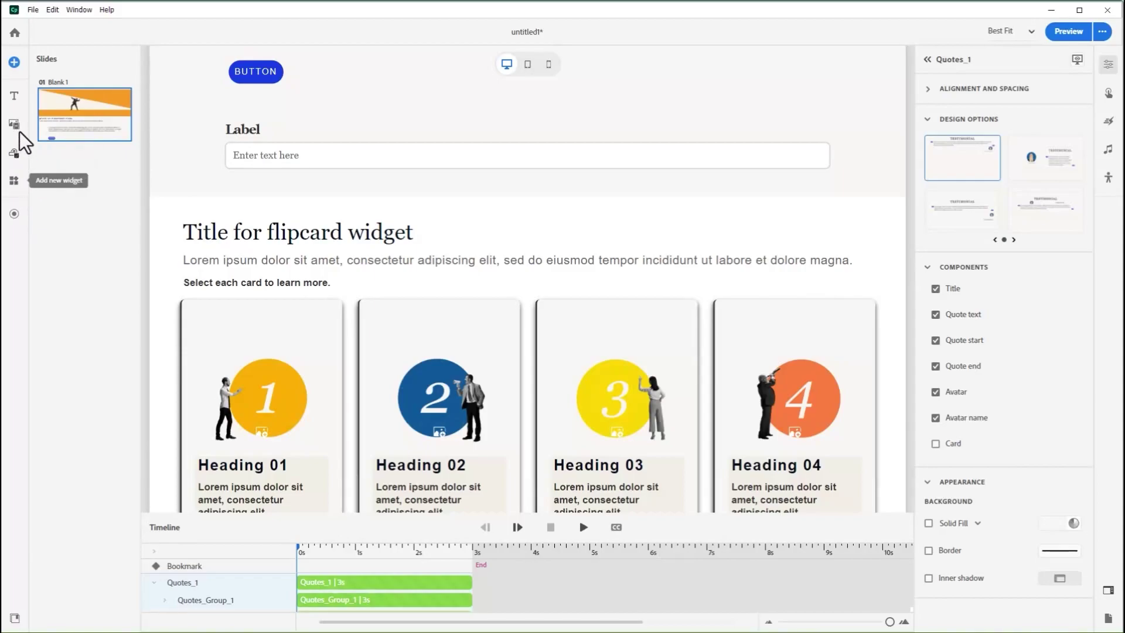
# Step: Add a Multiple choice question slide to the project after the blank content slide
pyautogui.click(14, 63)
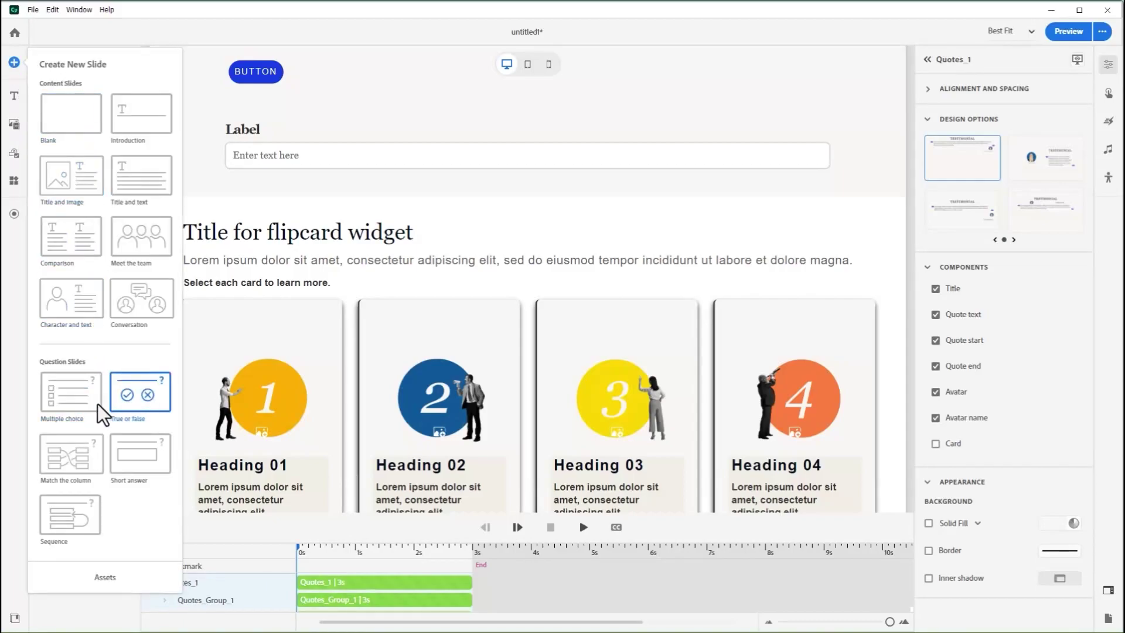
pyautogui.click(72, 401)
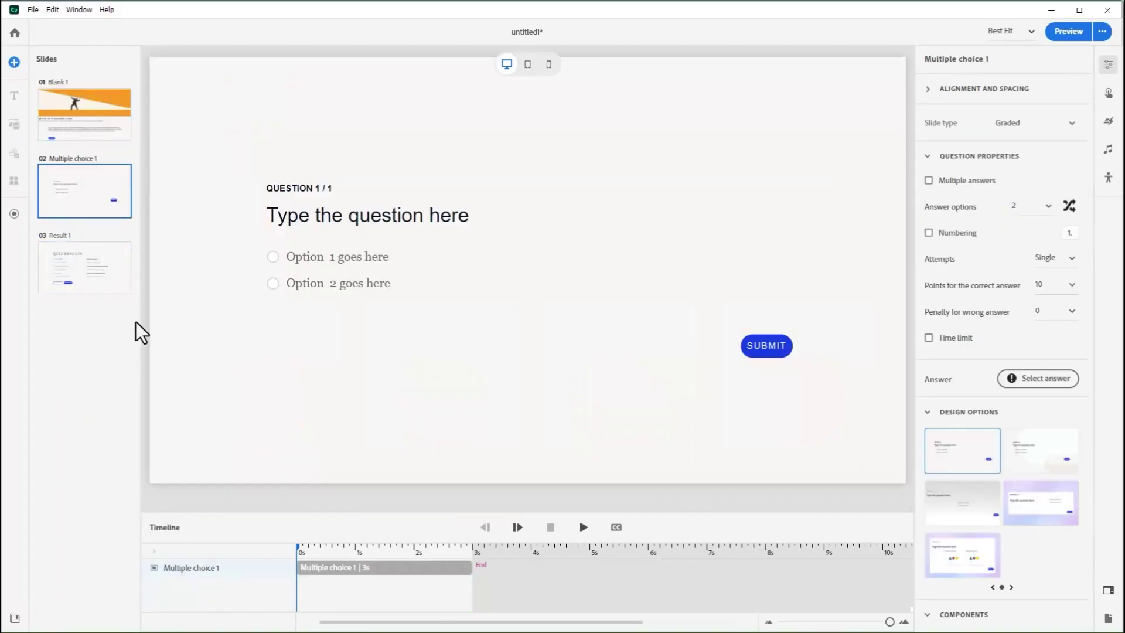
# Step: Add a Match the column question slide after the multiple choice slide
pyautogui.click(14, 63)
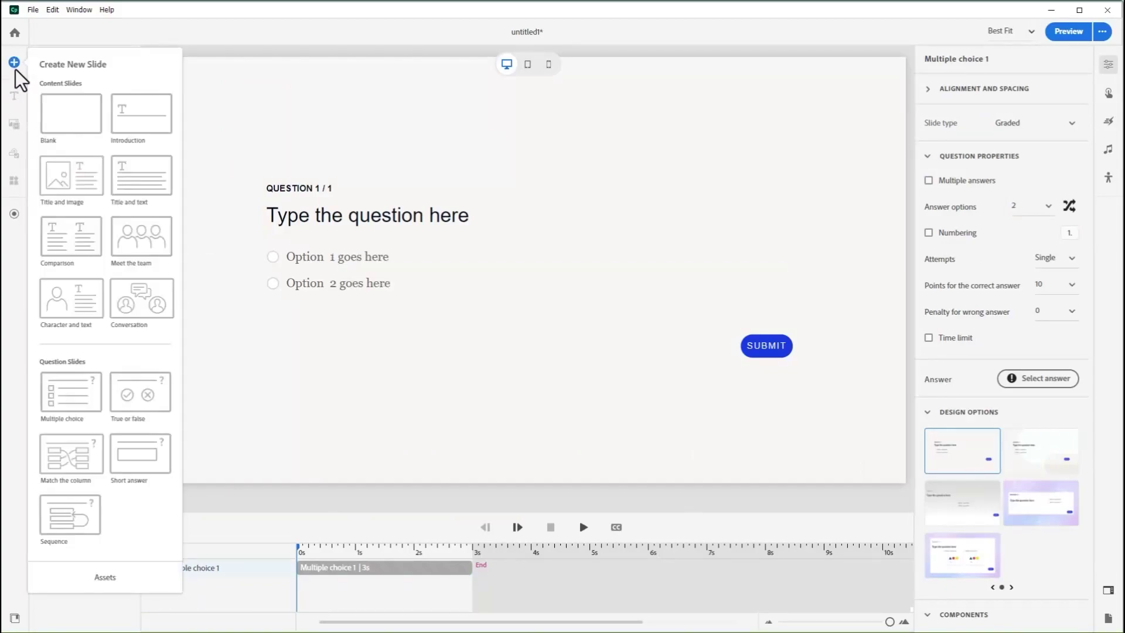
pyautogui.click(76, 462)
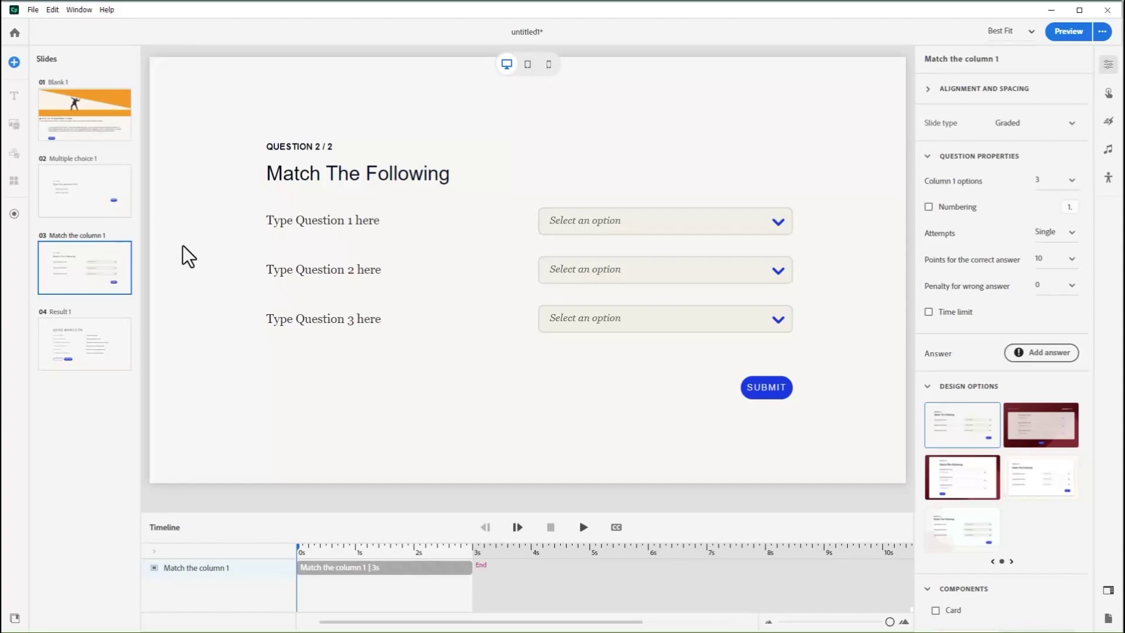
pyautogui.scroll(1, 197, 244)
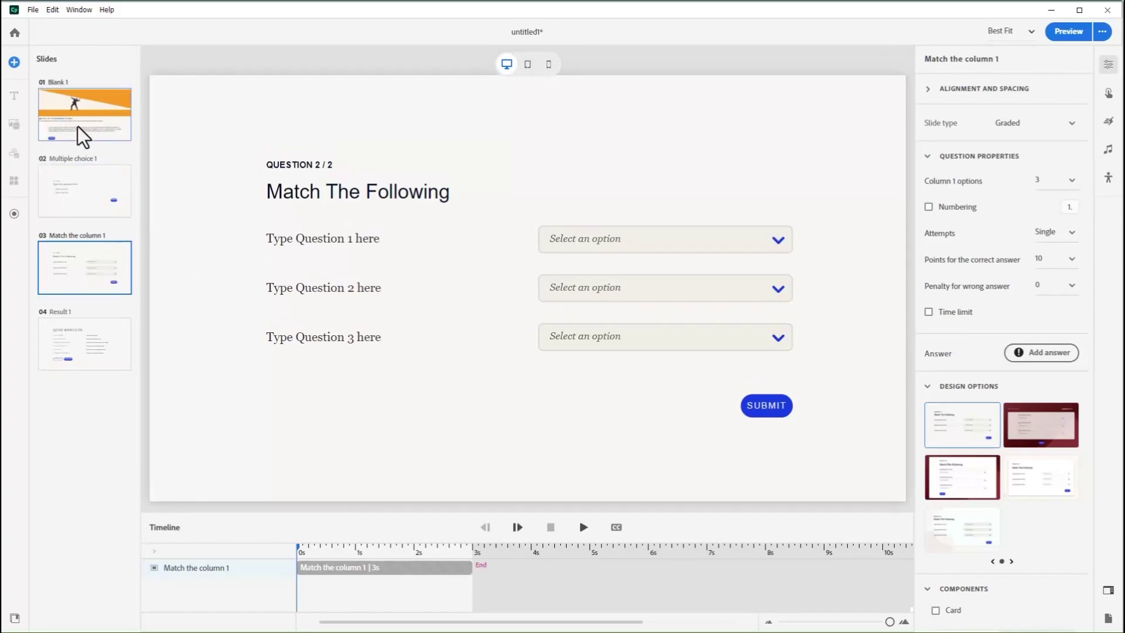
# Step: Examine the actions available for a Click/Tap interaction on the header image of the Blank 1 slide, including the advanced ones
pyautogui.click(124, 136)
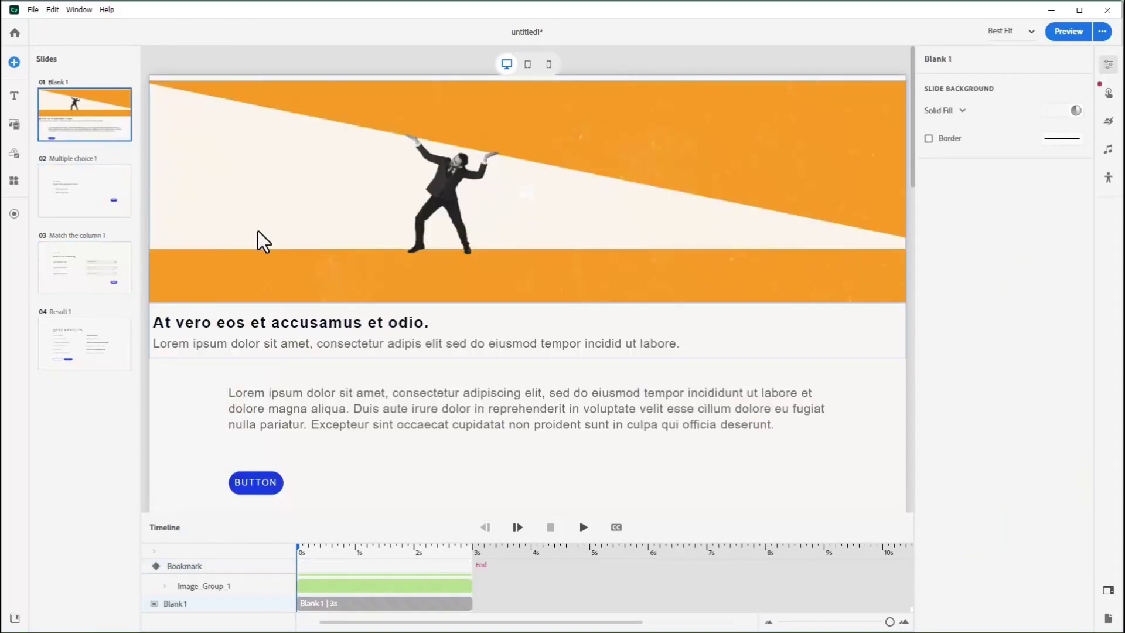
pyautogui.click(629, 221)
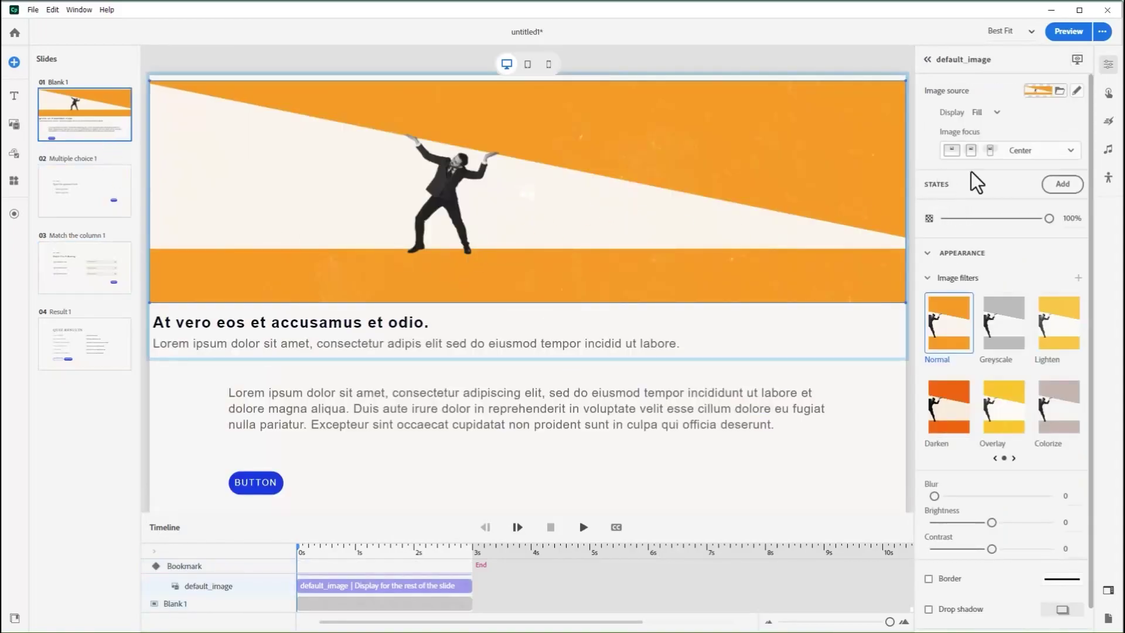
pyautogui.click(1109, 93)
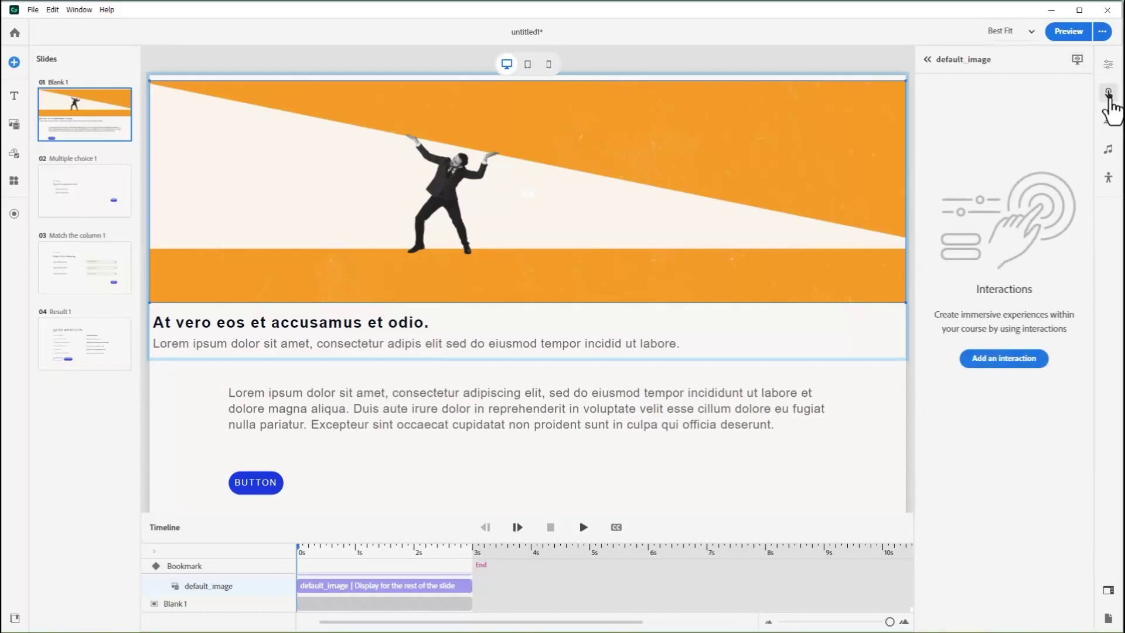
pyautogui.click(1005, 358)
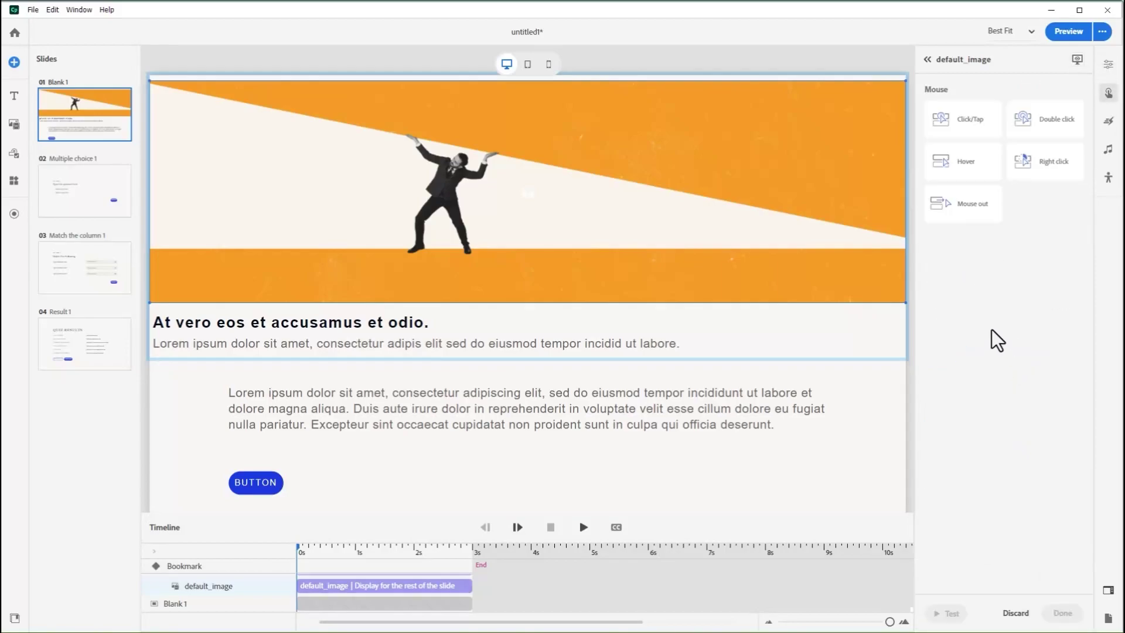
pyautogui.click(970, 129)
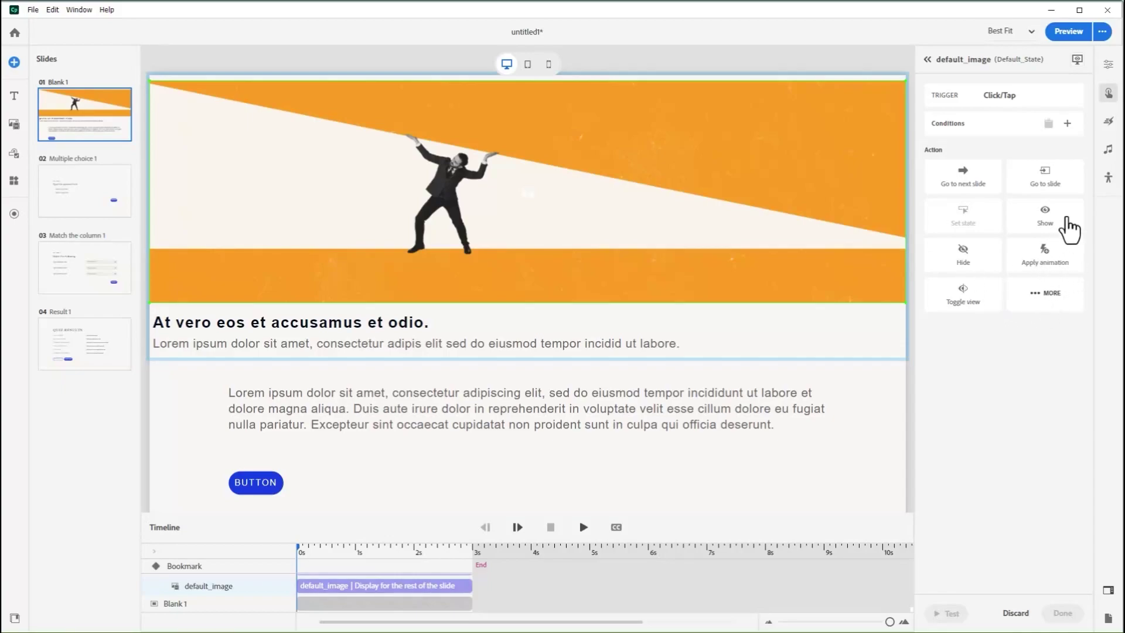
pyautogui.click(1047, 294)
pyautogui.scroll(-2, 1034, 392)
pyautogui.scroll(-5, 1036, 391)
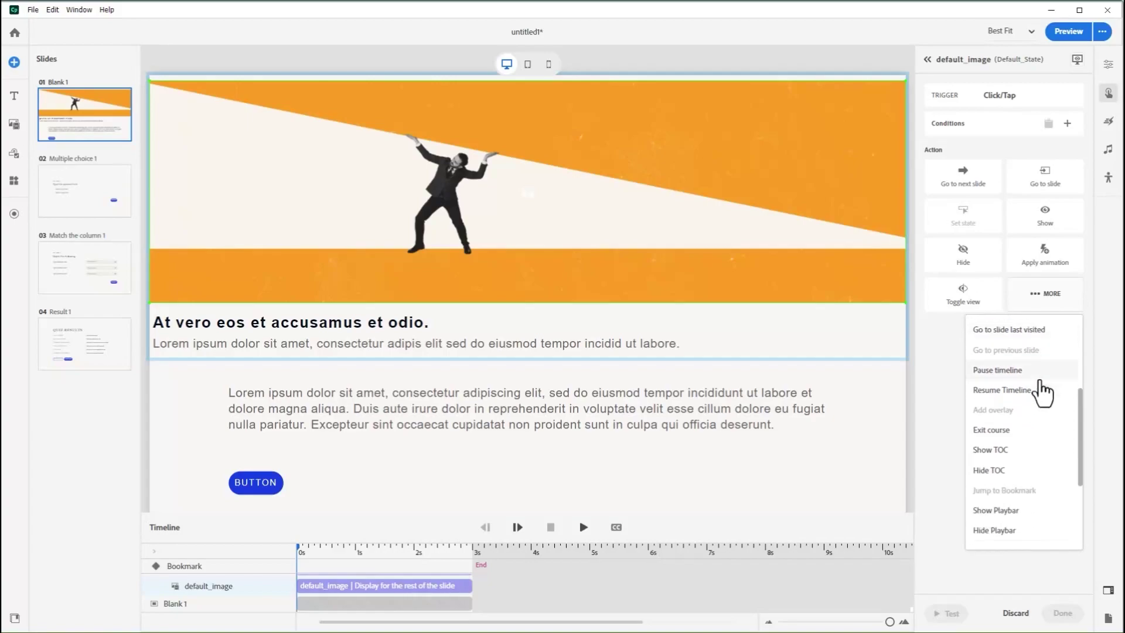
pyautogui.scroll(2, 1033, 389)
pyautogui.scroll(-4, 1033, 392)
pyautogui.scroll(-1, 1034, 422)
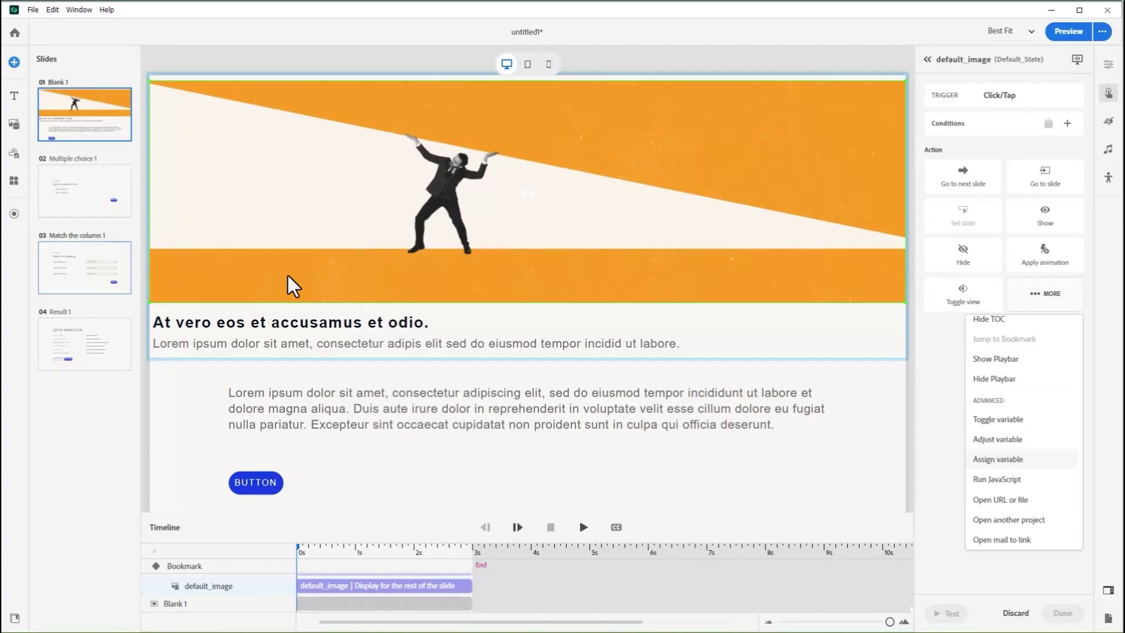
# Step: Review the reading order and slide accessibility settings of the Blank 1 slide
pyautogui.click(1110, 186)
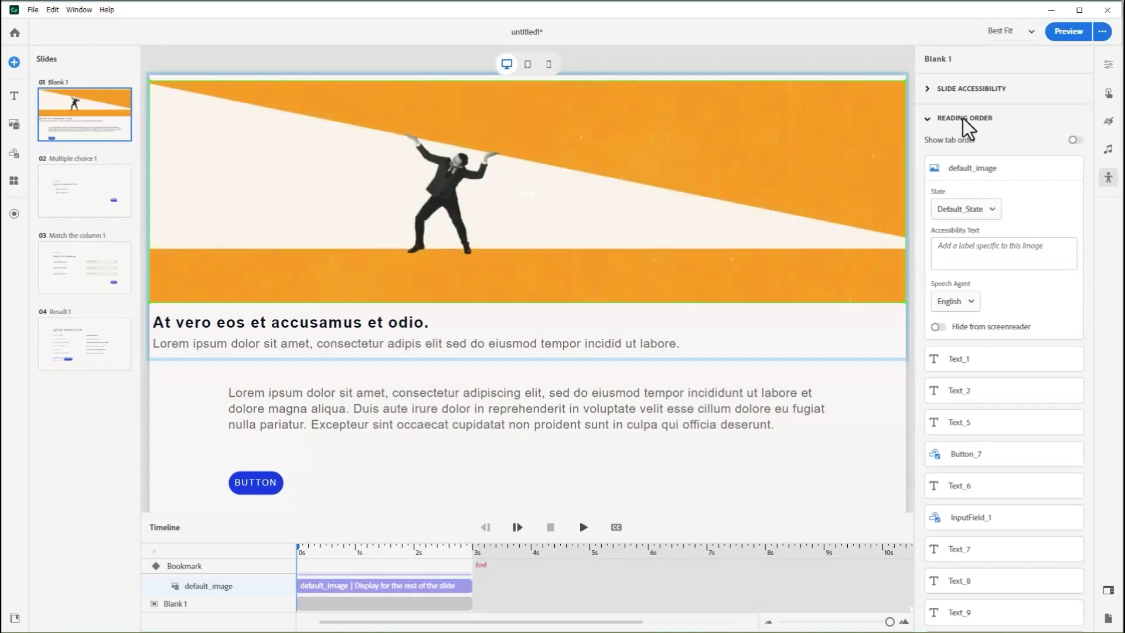
pyautogui.click(972, 88)
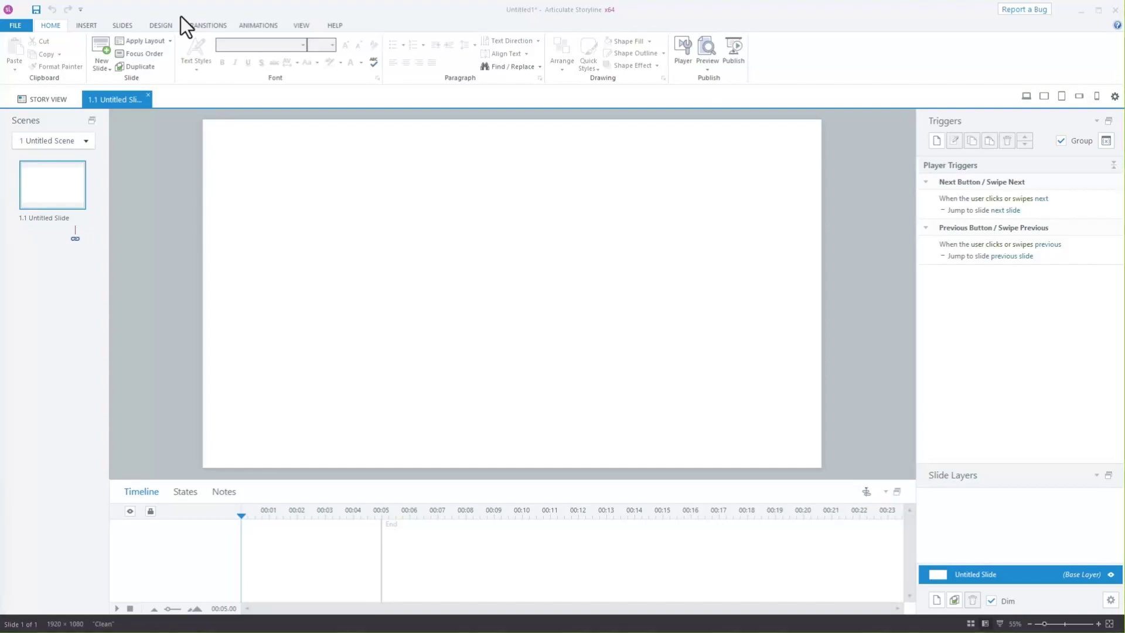
# Step: Switch to Articulate Storyline and look through its insert, slides, design, transitions and animations tools
pyautogui.click(89, 30)
pyautogui.click(124, 26)
pyautogui.click(160, 27)
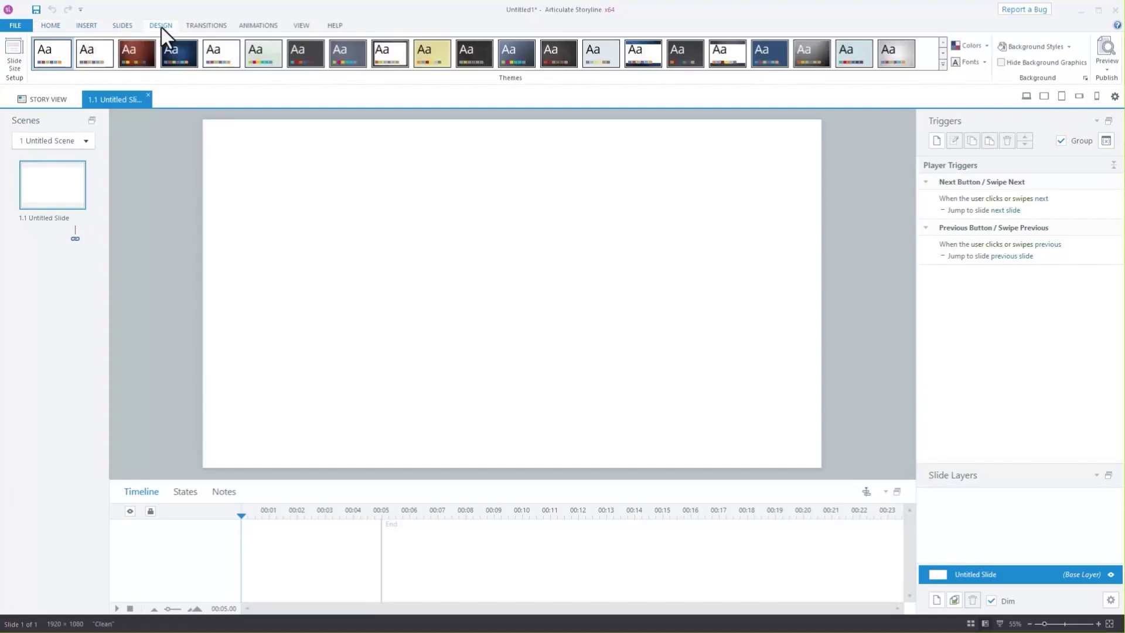
pyautogui.click(205, 26)
pyautogui.click(271, 25)
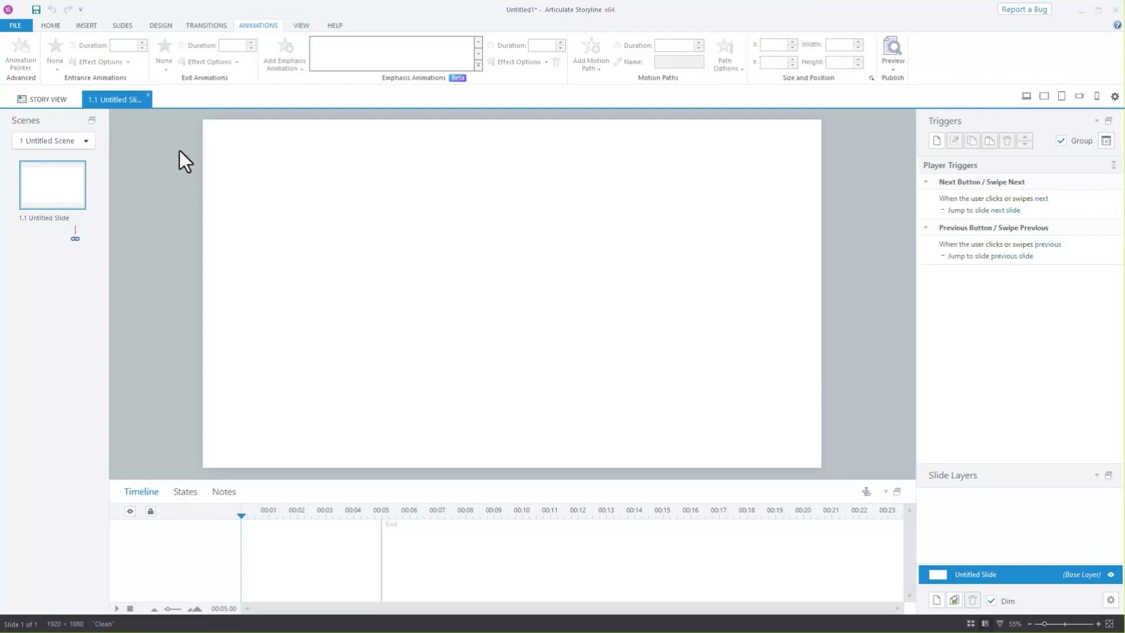
# Step: Draw a circle with the Oval shape in the upper left area of the blank slide
pyautogui.click(88, 25)
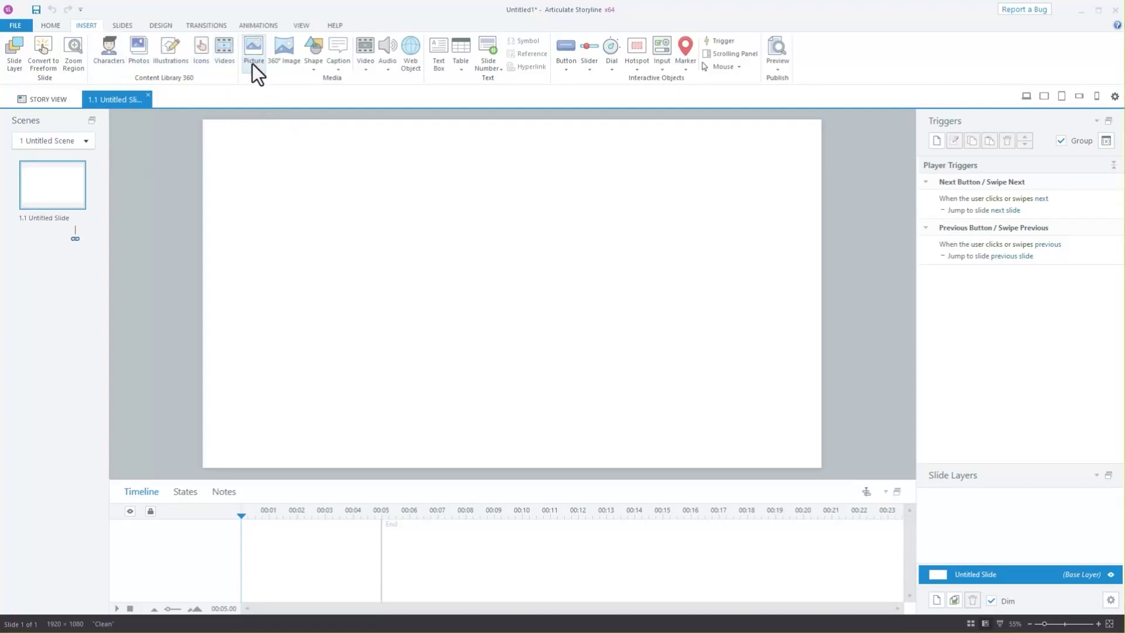
pyautogui.click(313, 66)
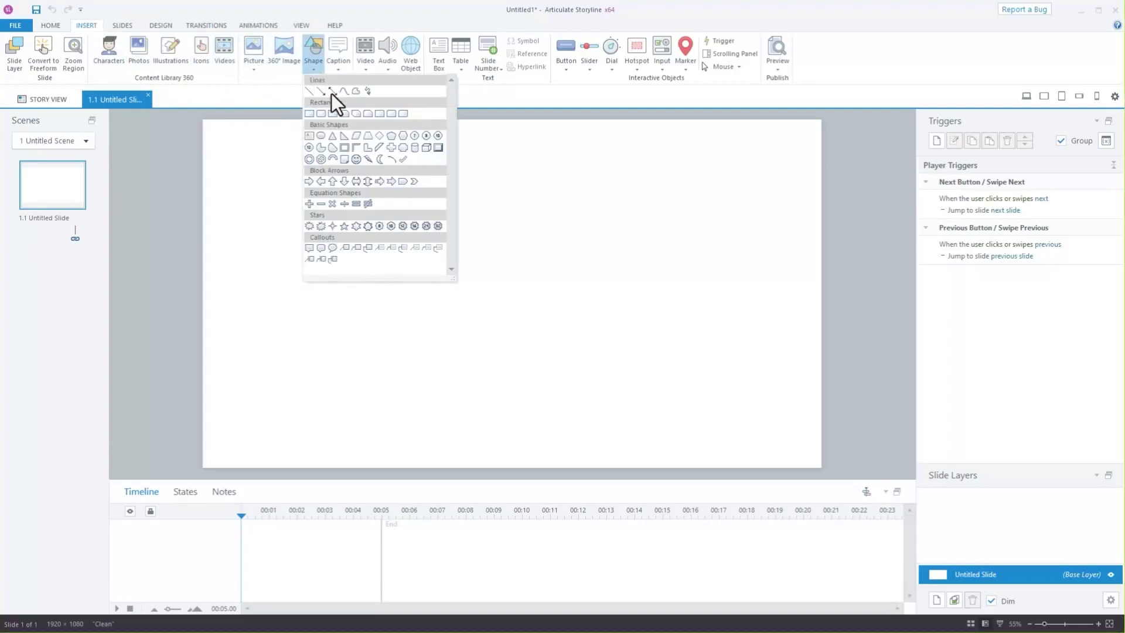
pyautogui.click(322, 135)
pyautogui.moveTo(234, 153); pyautogui.dragTo(355, 273)
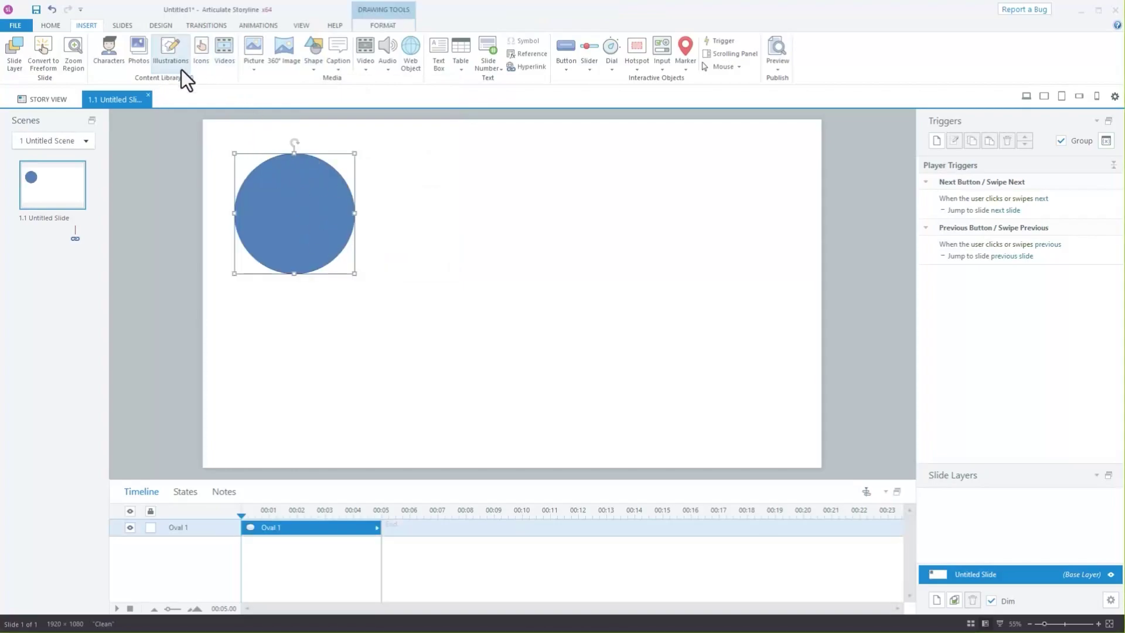
# Step: Insert the "it-takes-all-kinds-to-make-a-business-work" picture from the eLearning Authoring Photos folder under SPR2024 Instructional Design
pyautogui.click(258, 62)
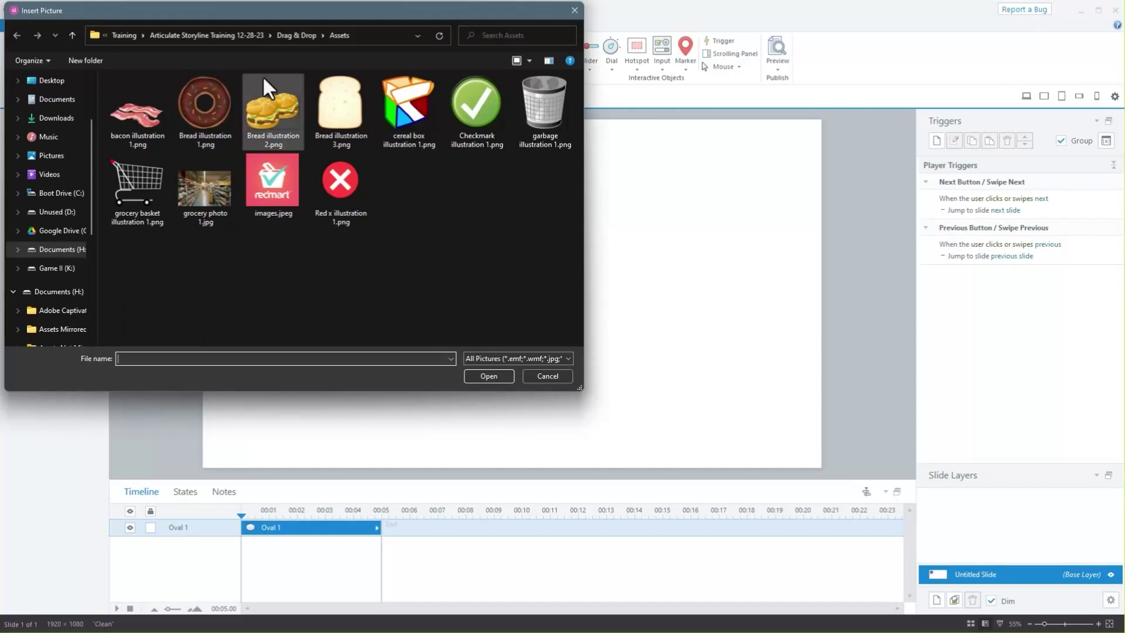
pyautogui.click(197, 35)
pyautogui.click(186, 37)
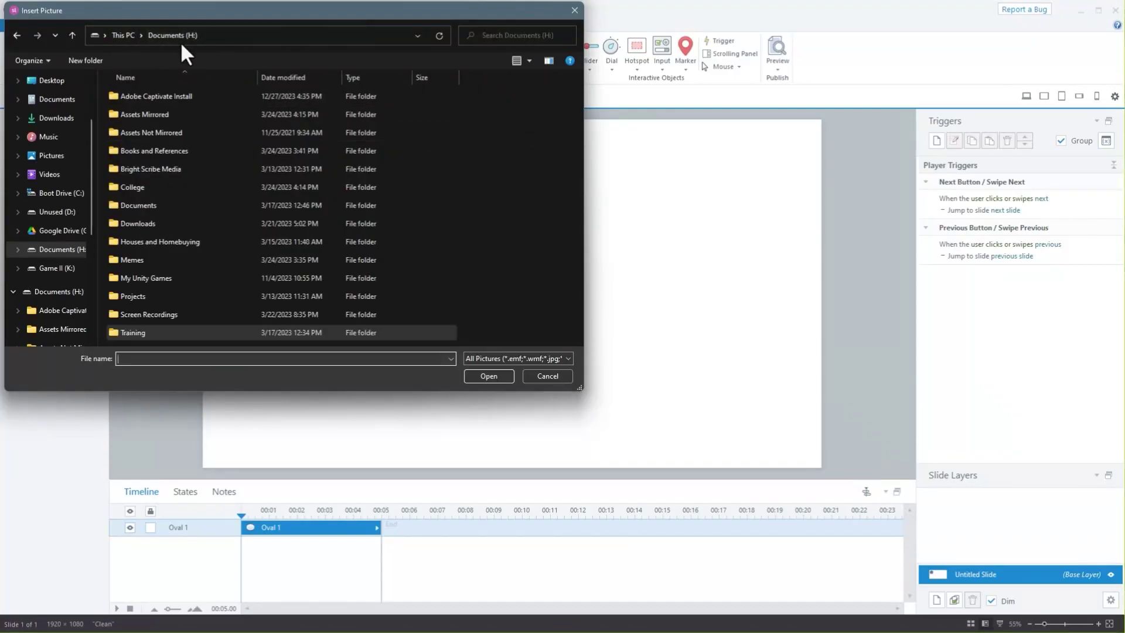
pyautogui.doubleClick(158, 187)
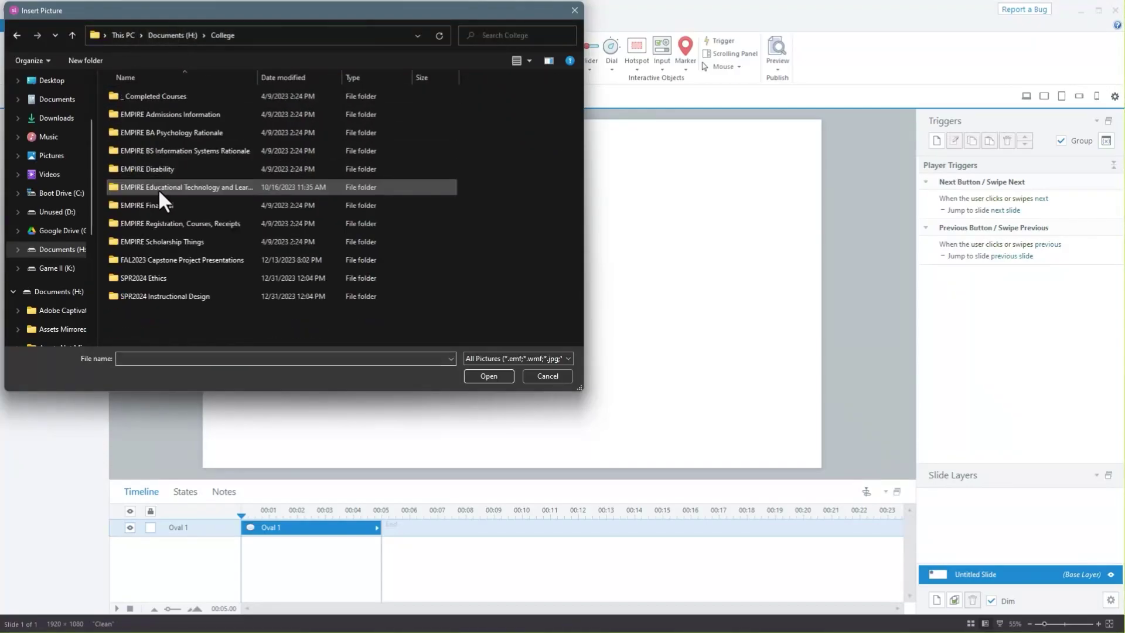
pyautogui.doubleClick(170, 293)
pyautogui.doubleClick(170, 98)
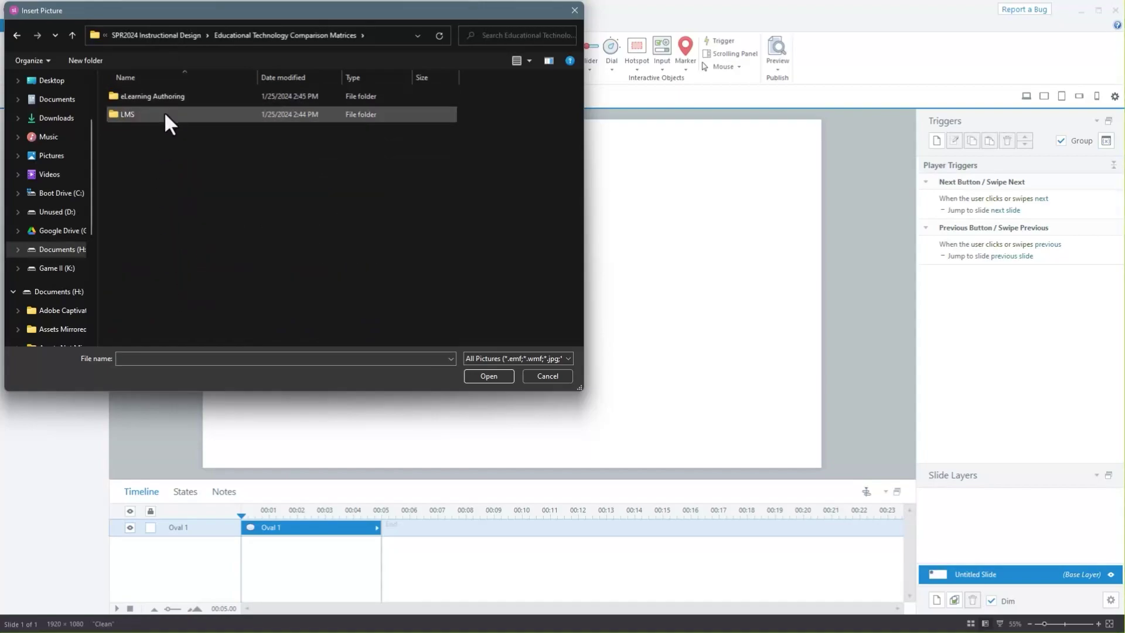
pyautogui.doubleClick(170, 97)
pyautogui.doubleClick(161, 114)
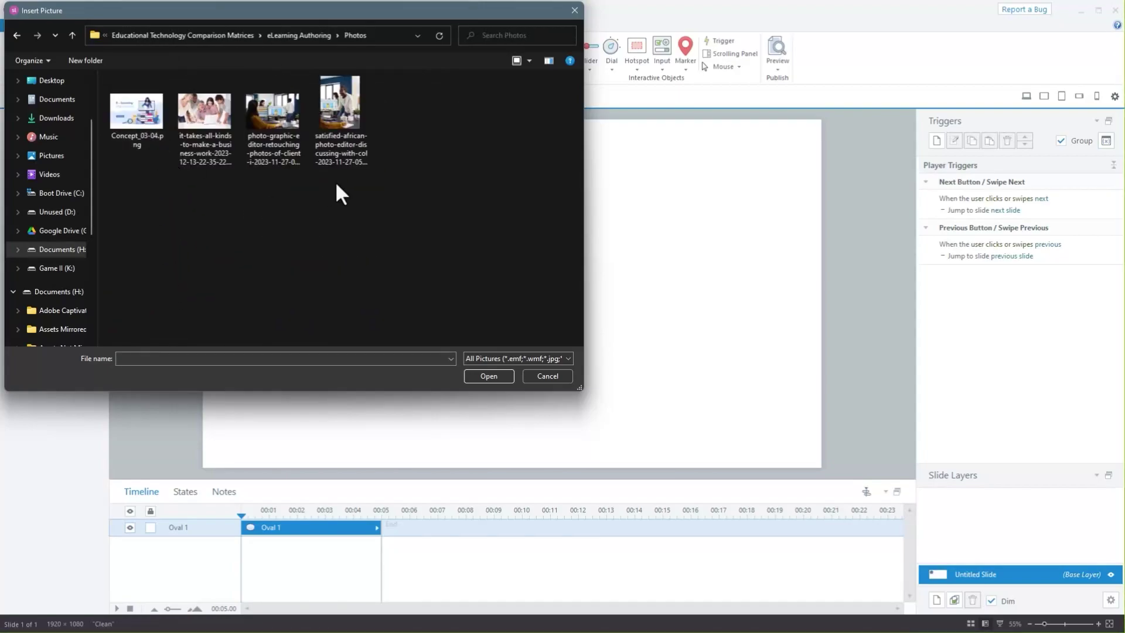
pyautogui.doubleClick(201, 131)
# Step: Shift the team picture right and the circle left on the slide, with the circle layered in front of the picture
pyautogui.moveTo(434, 228); pyautogui.dragTo(506, 227)
pyautogui.click(281, 221)
pyautogui.moveTo(280, 220); pyautogui.dragTo(257, 219)
pyautogui.moveTo(267, 544); pyautogui.dragTo(270, 528)
pyautogui.click(85, 170)
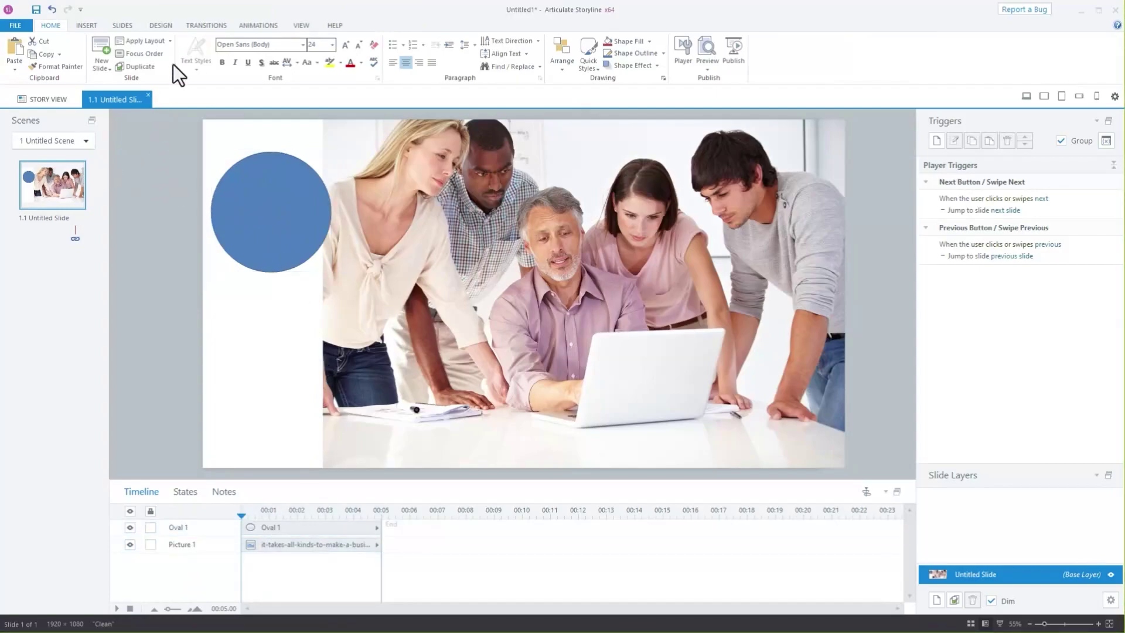
# Step: Add a text box below the circle reading "Anything you want to say"
pyautogui.click(101, 26)
pyautogui.click(444, 57)
pyautogui.moveTo(282, 290)
pyautogui.mouseDown()
pyautogui.moveTo(515, 415)
pyautogui.moveTo(545, 411)
pyautogui.mouseUp()
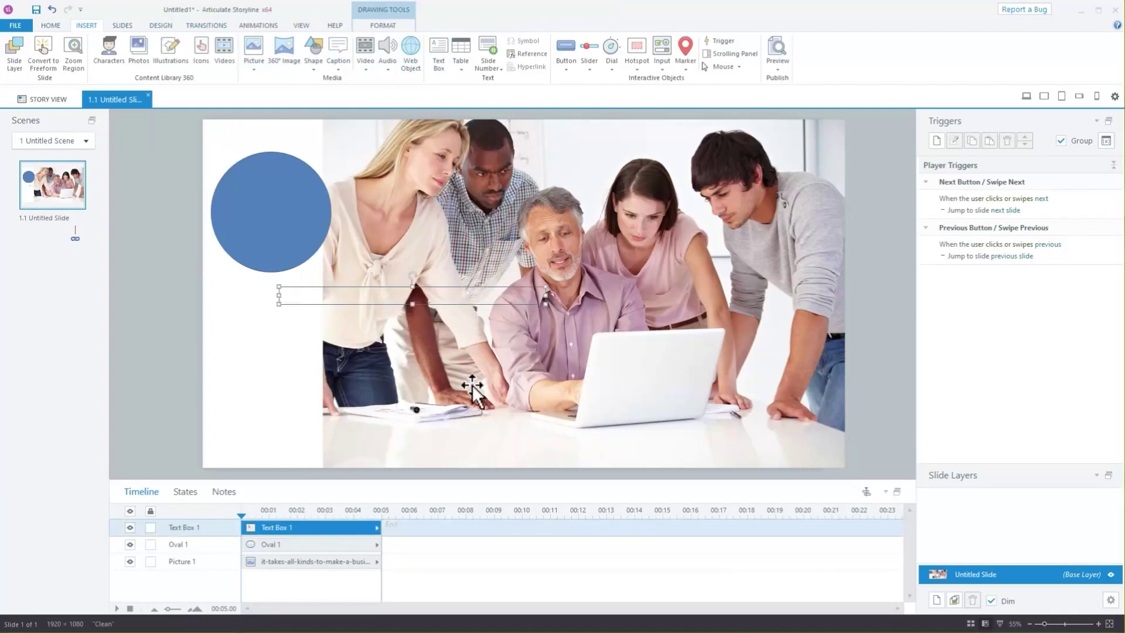
pyautogui.write('A')
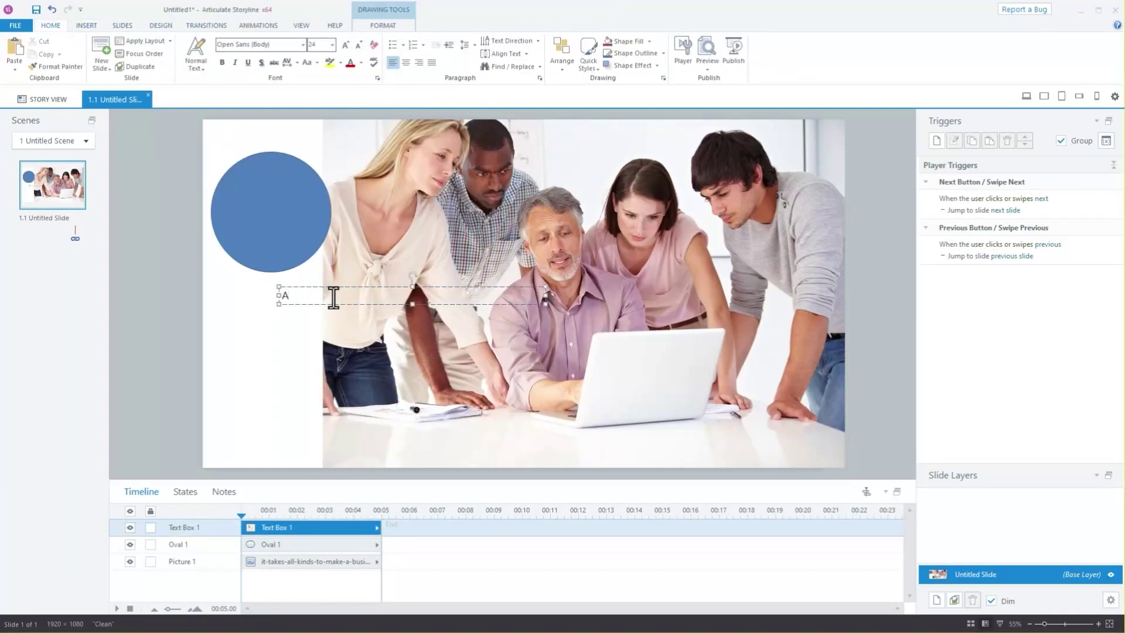
pyautogui.write('nything you ')
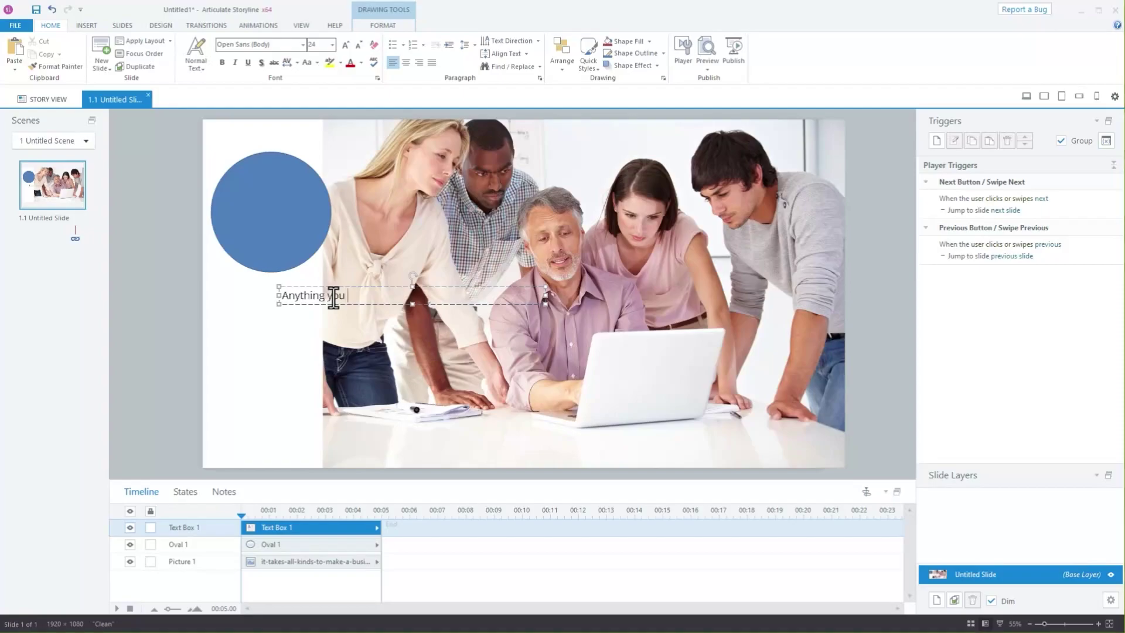
pyautogui.write('want to say')
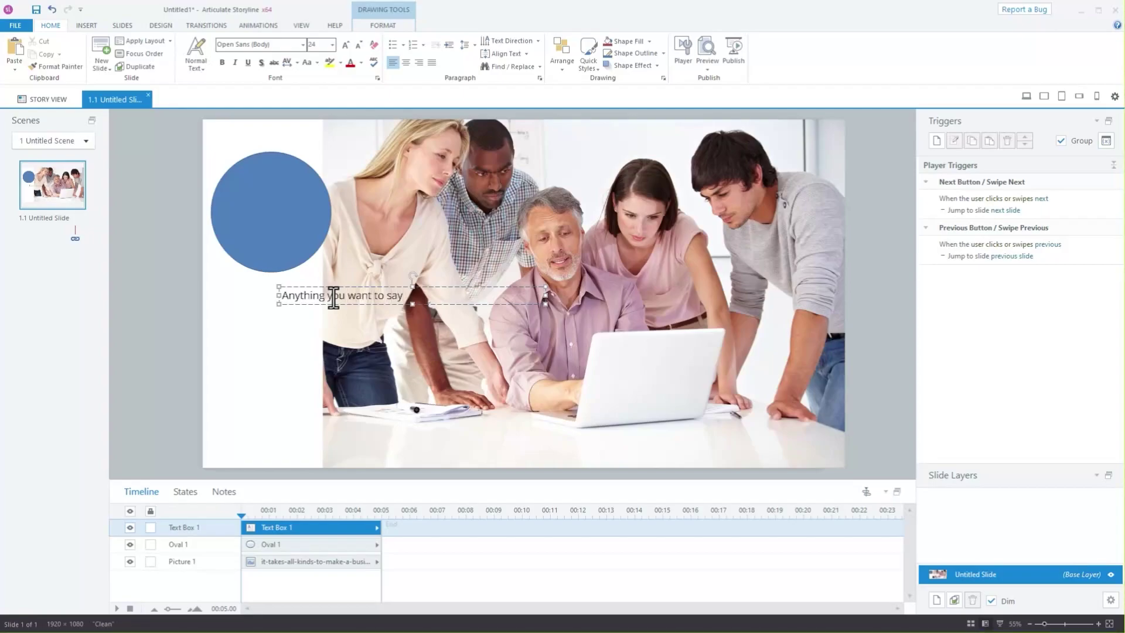
pyautogui.click(288, 342)
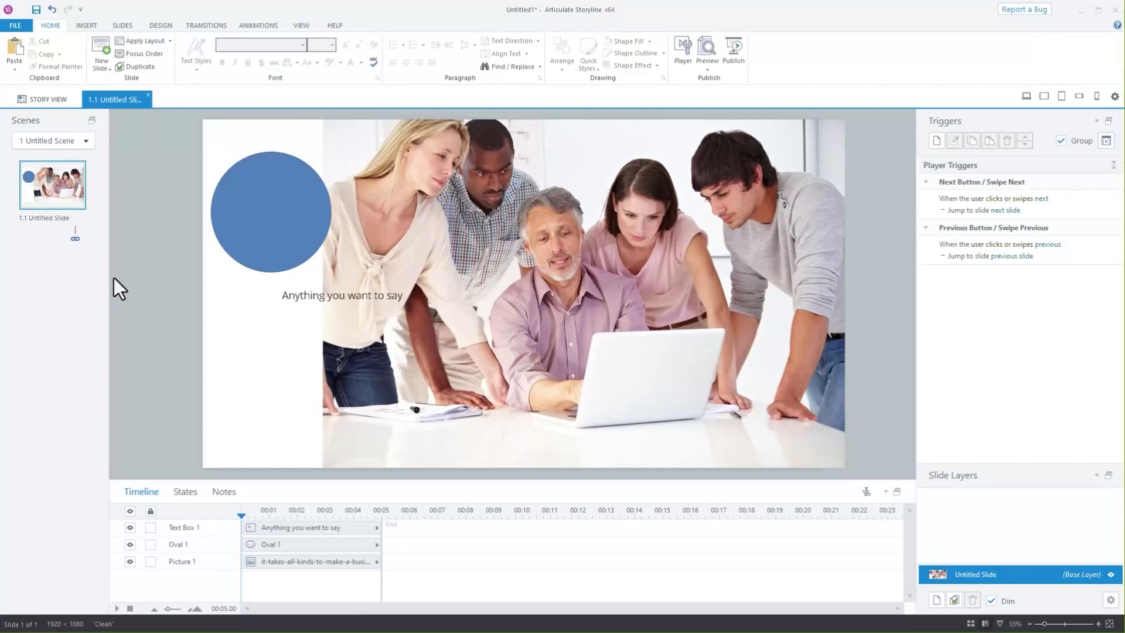
# Step: Search the Content Library photos for "hammer", browse the images, and close the search without inserting any
pyautogui.click(85, 26)
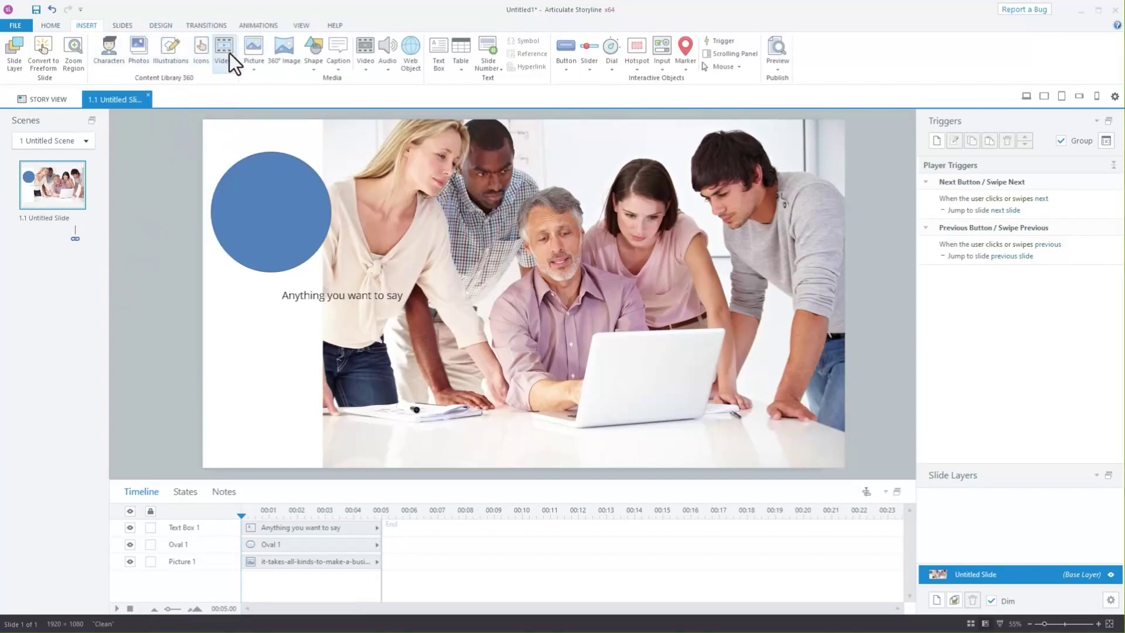
pyautogui.click(140, 58)
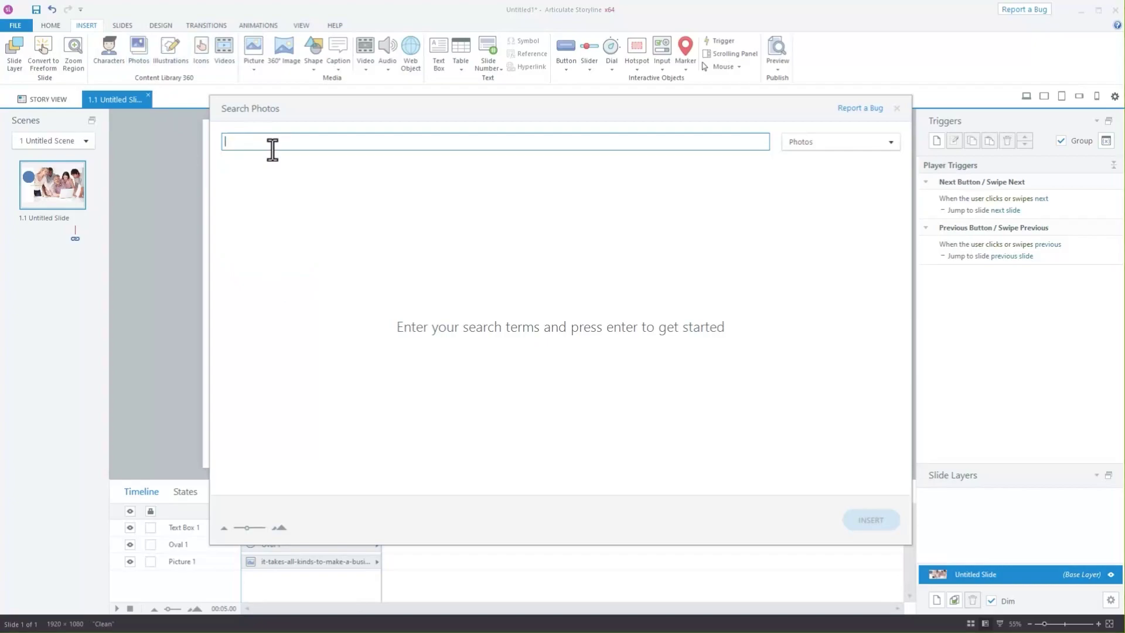
pyautogui.write('hammer')
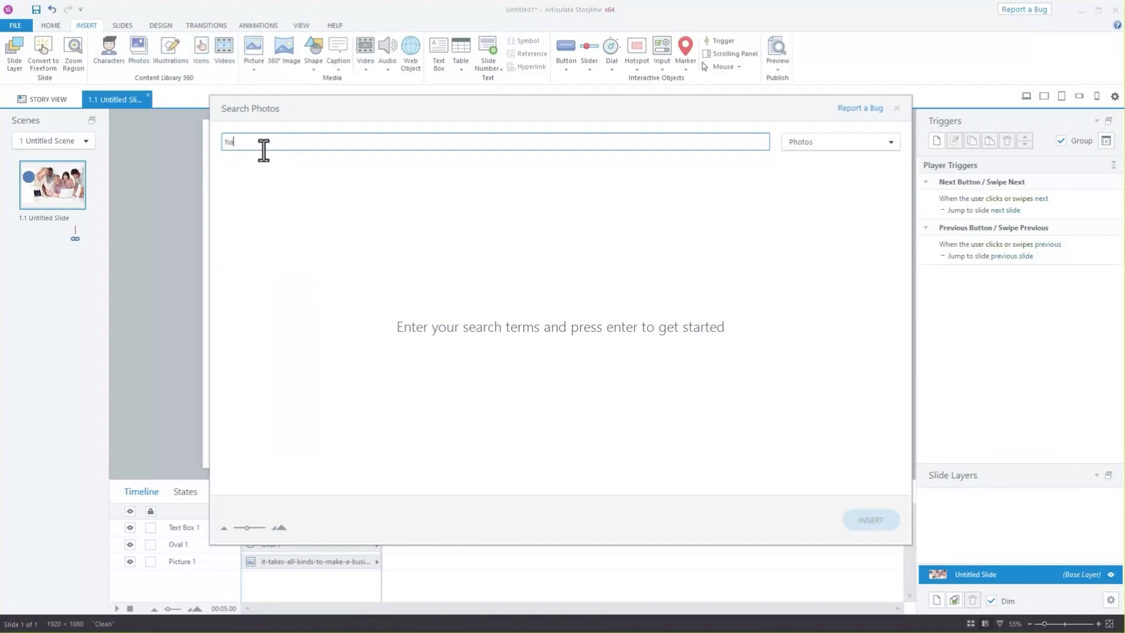
pyautogui.press('Return')
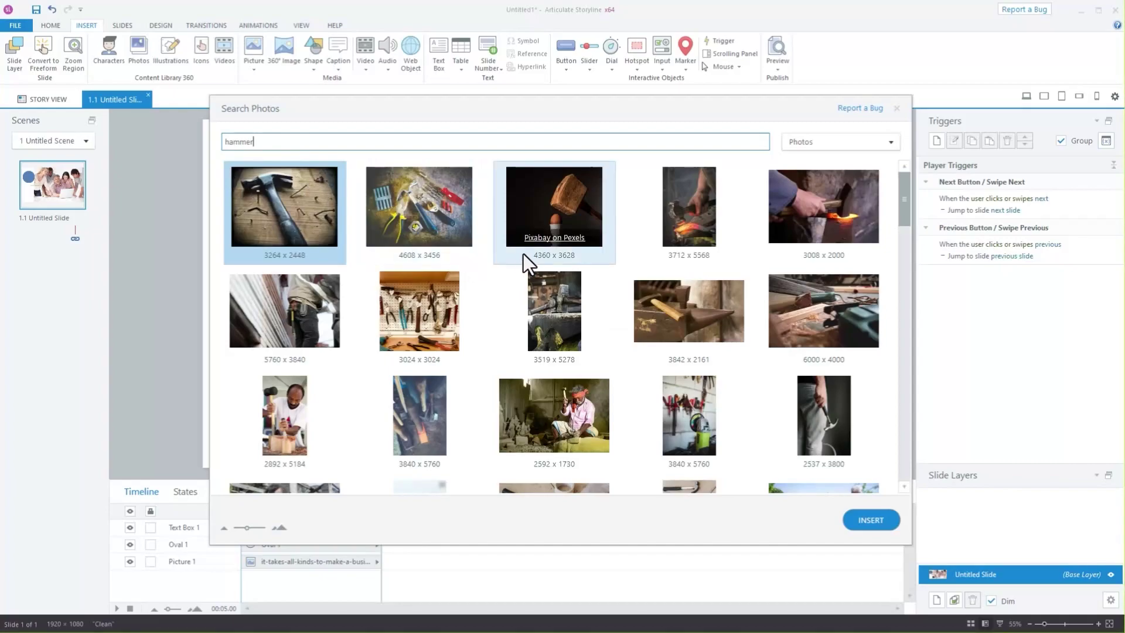
pyautogui.scroll(-5, 547, 238)
pyautogui.scroll(-10, 546, 238)
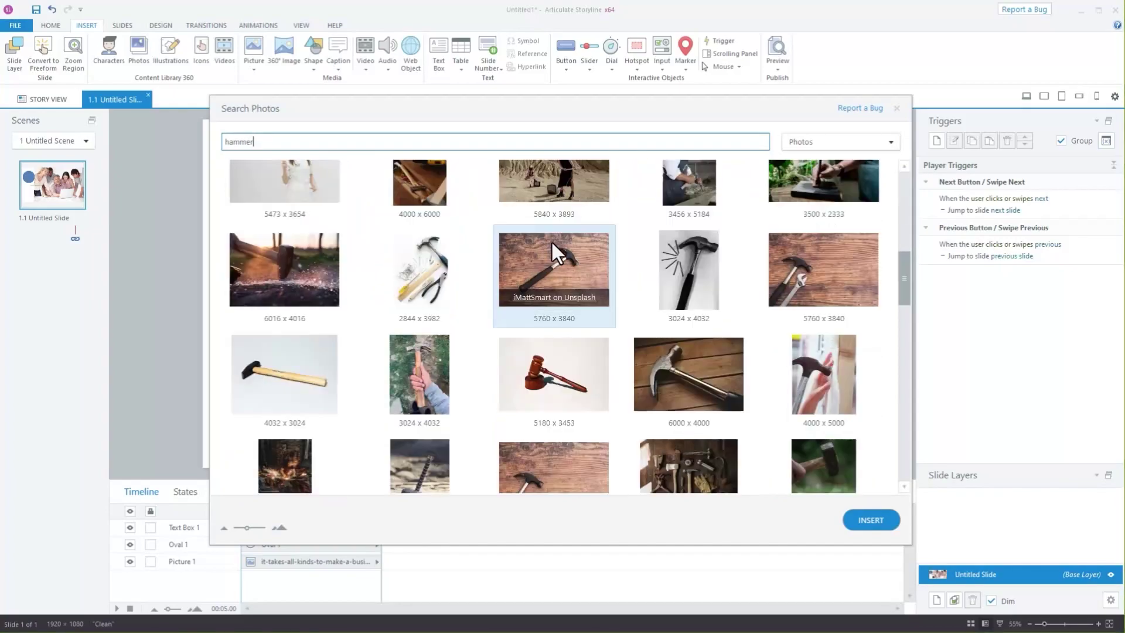
pyautogui.press('Escape')
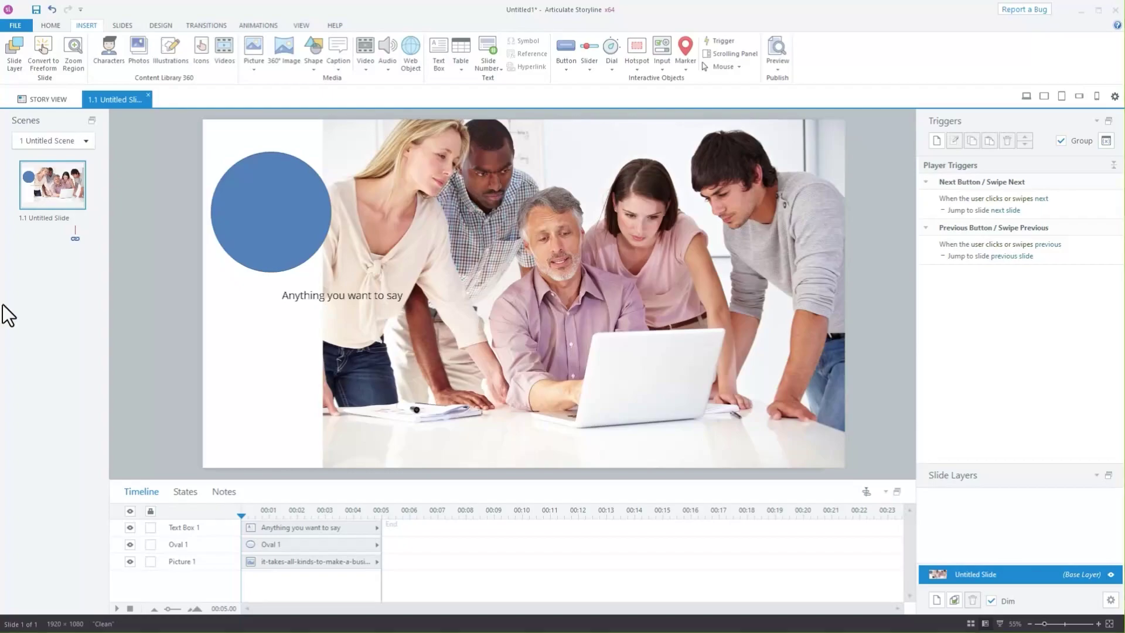
# Step: Browse the built-in graded question and survey question slide types, closing each selection without inserting a slide
pyautogui.rightClick(62, 285)
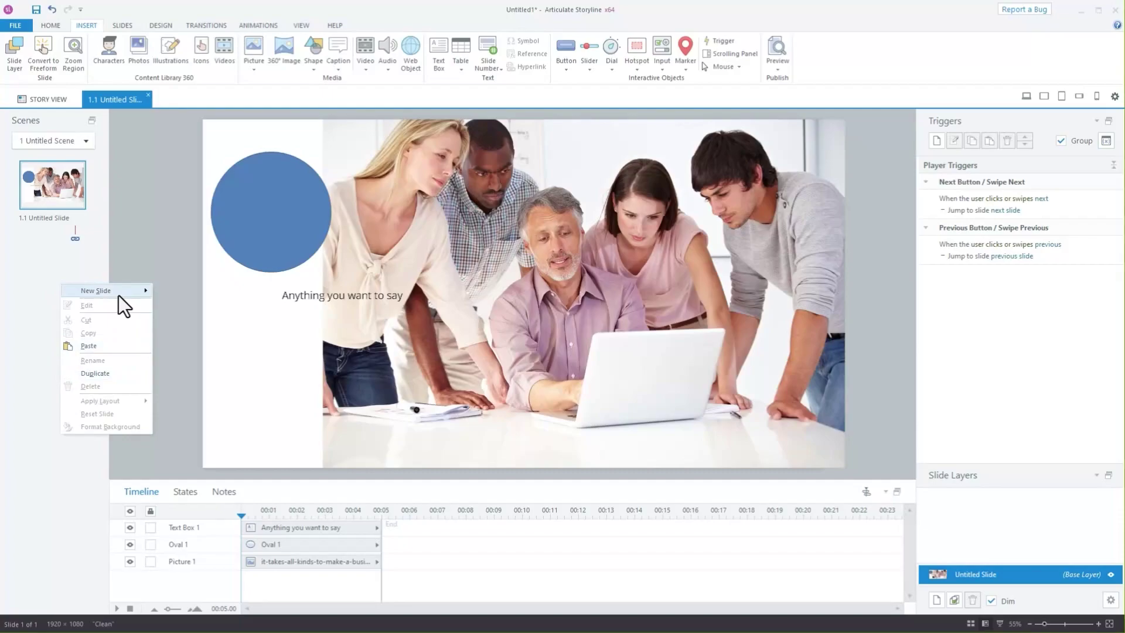
pyautogui.moveTo(143, 289)
pyautogui.press('Return')
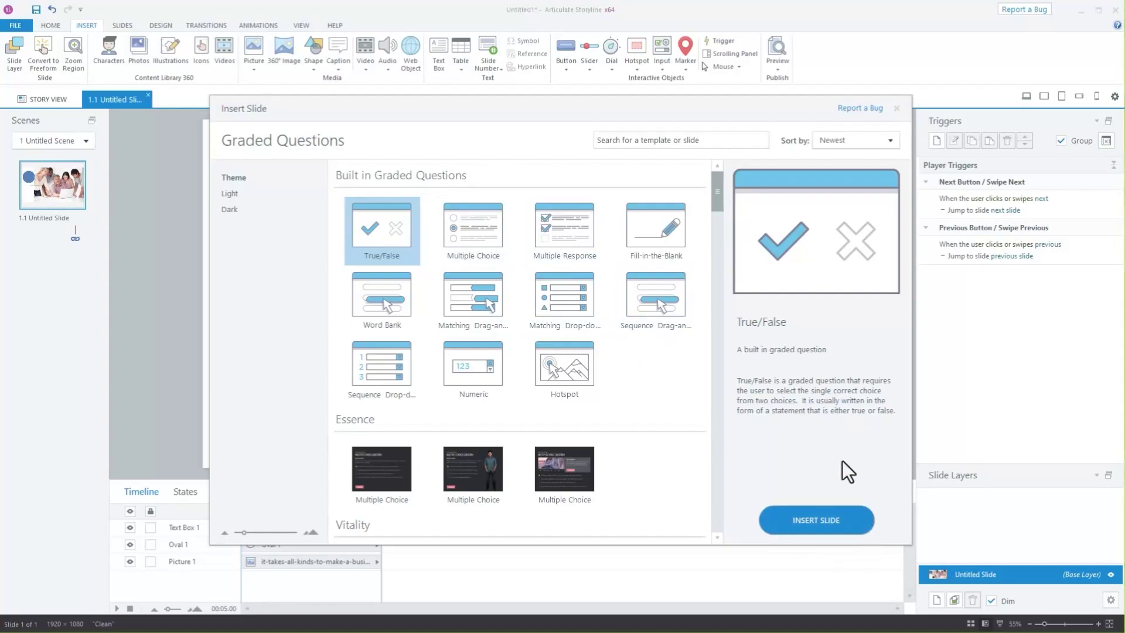
pyautogui.click(897, 108)
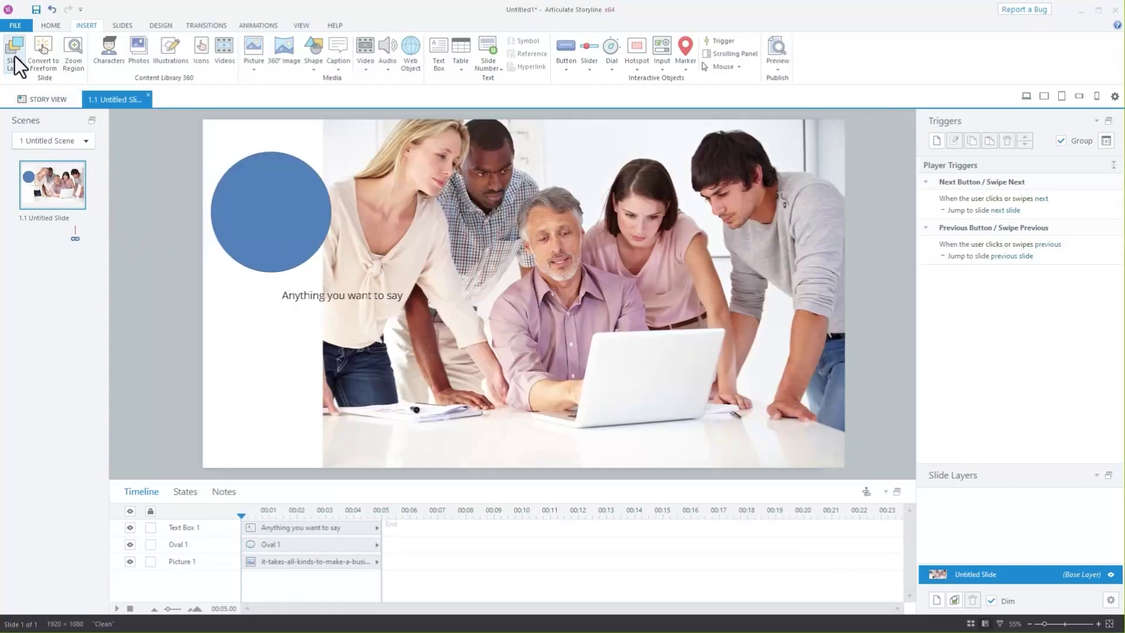
pyautogui.rightClick(57, 279)
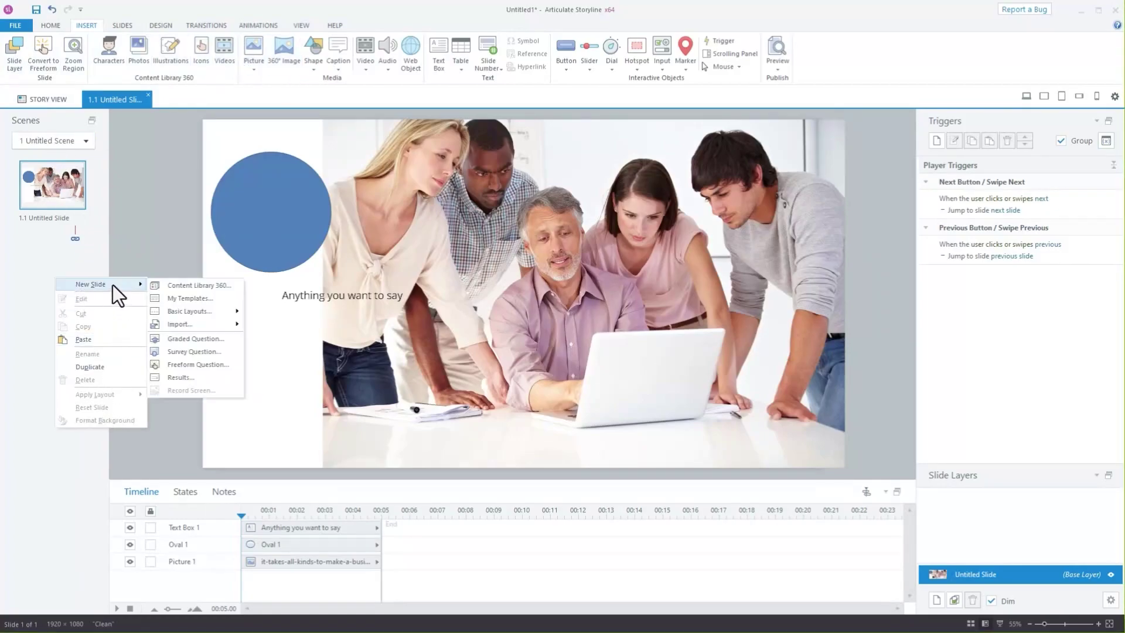
pyautogui.click(204, 354)
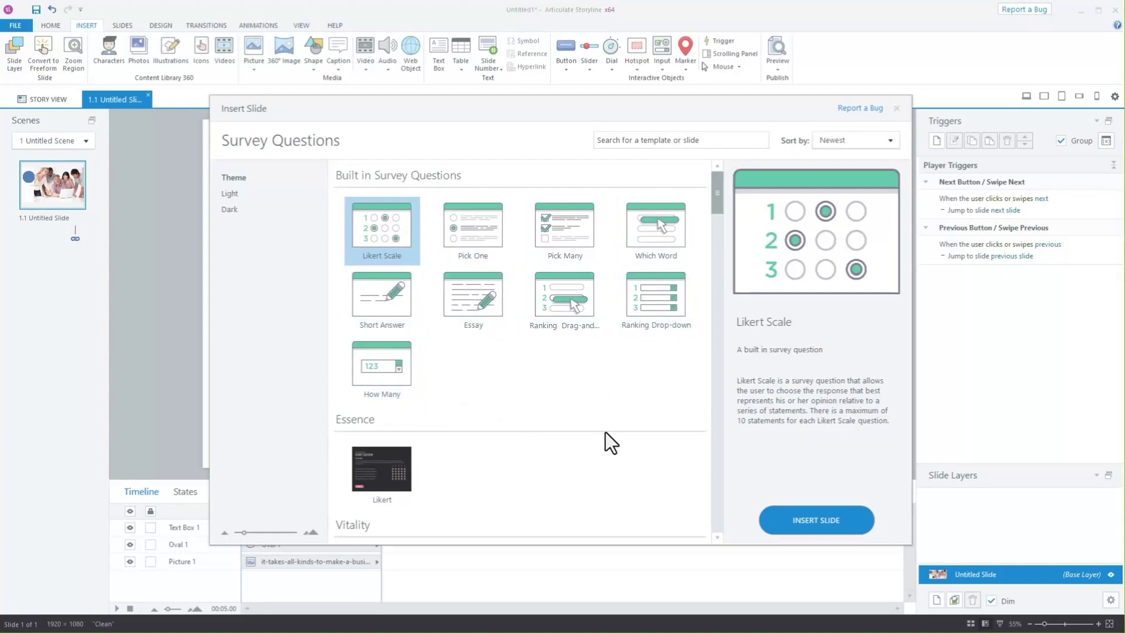
pyautogui.press('Escape')
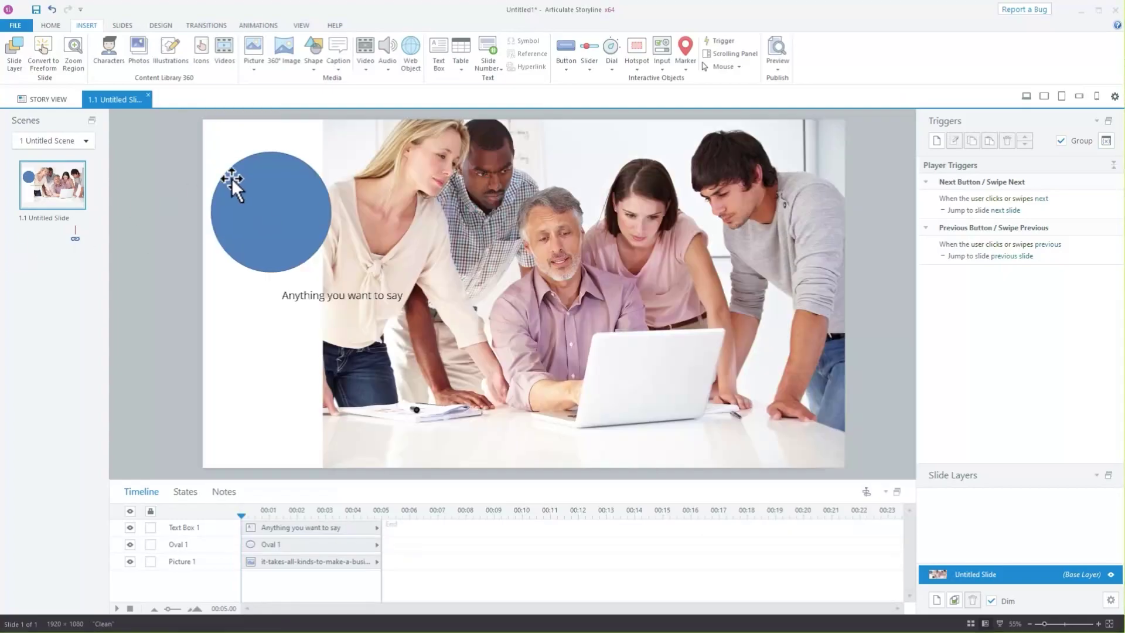
# Step: Shrink the blue circle to about 187 px wide and high and move it to about X 87 px, Y 83 px
pyautogui.click(261, 215)
pyautogui.moveTo(332, 271); pyautogui.dragTo(271, 212)
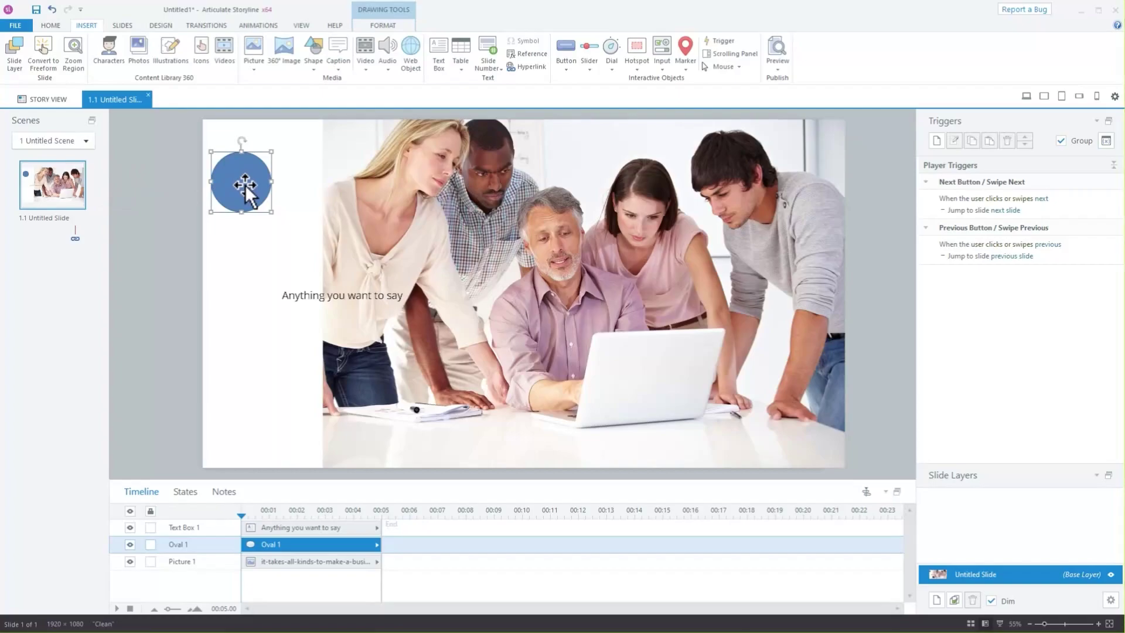
pyautogui.moveTo(245, 185); pyautogui.dragTo(265, 179)
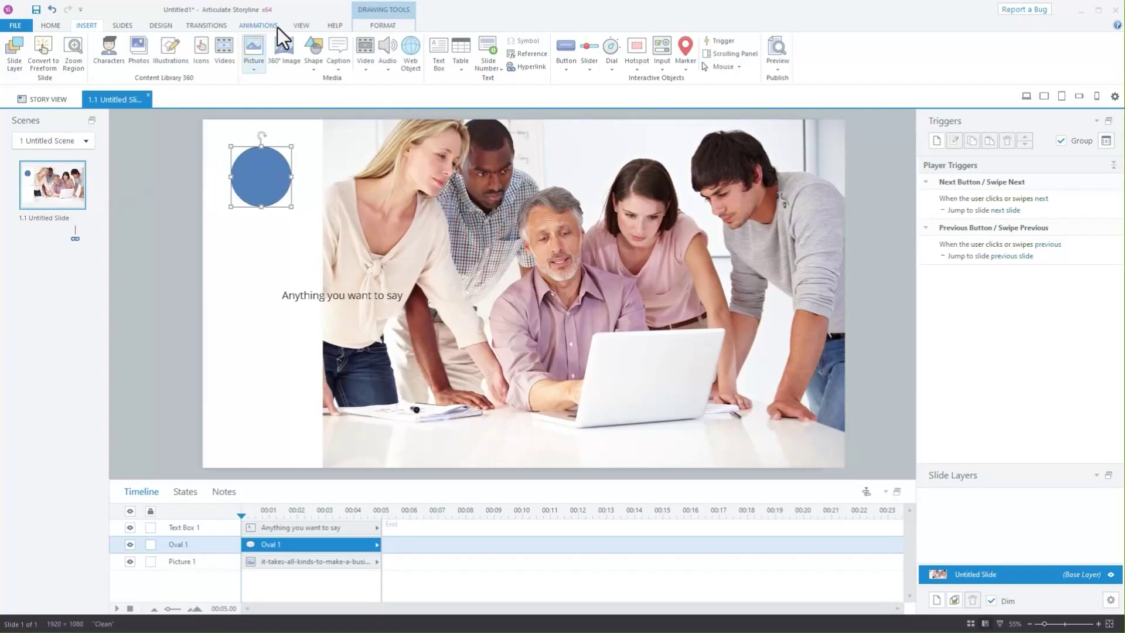
# Step: Add a line motion path to the blue circle, ending diagonally down and right over the blonde woman's waist
pyautogui.click(268, 26)
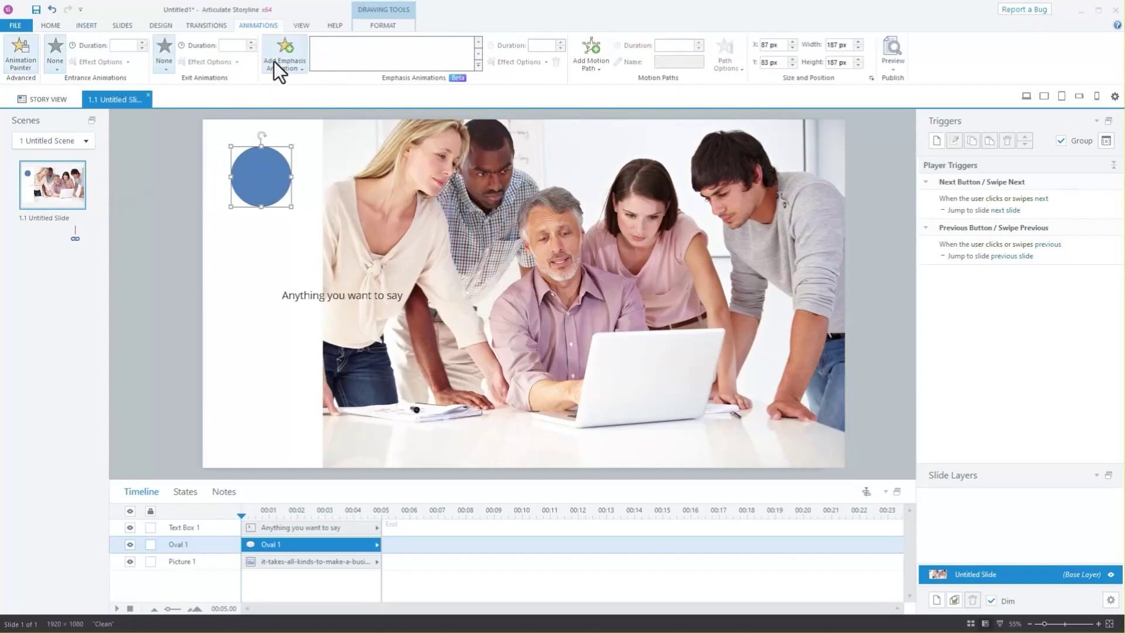
pyautogui.click(55, 67)
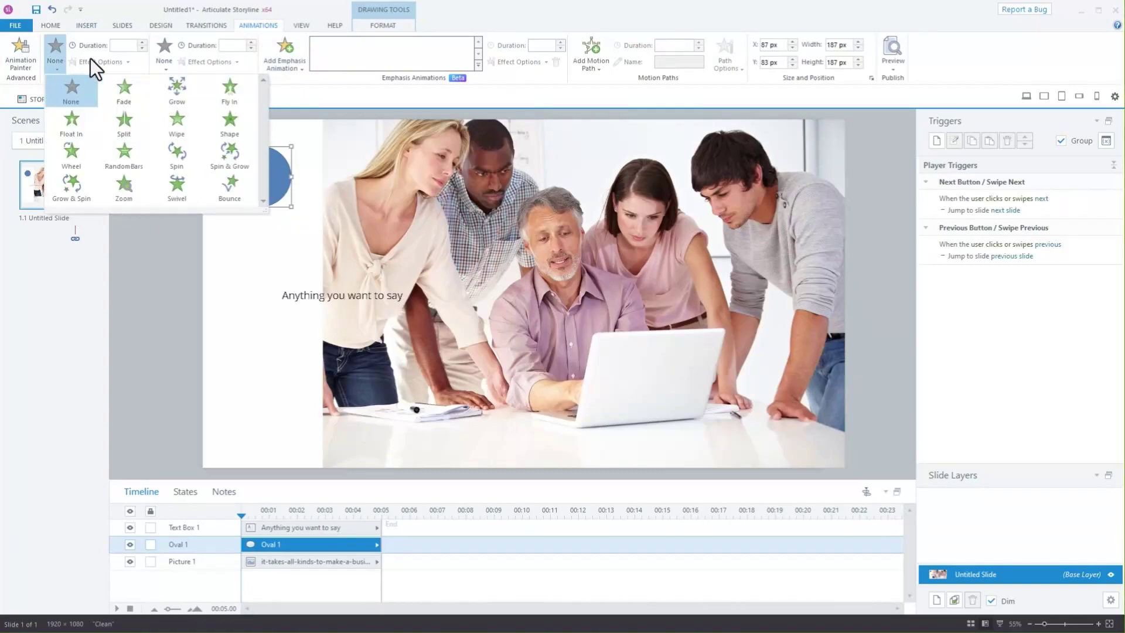
pyautogui.click(593, 65)
pyautogui.click(597, 101)
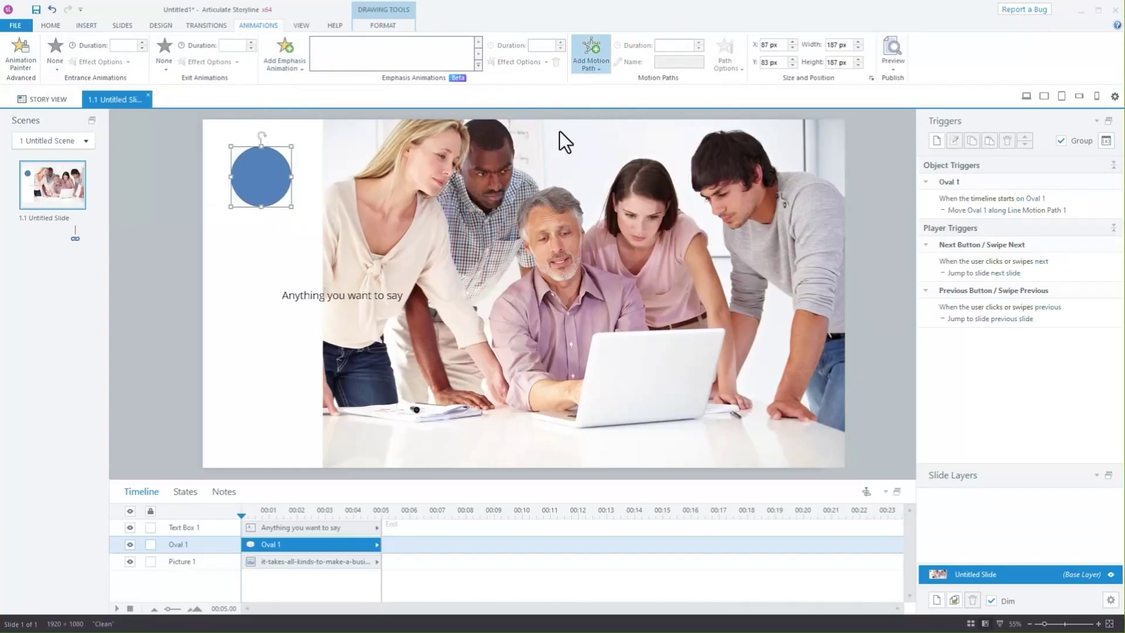
pyautogui.moveTo(324, 278); pyautogui.dragTo(507, 352)
# Step: Move the team picture to about X 752 px, Y 56 px and scrub the timeline playhead to about 3 seconds
pyautogui.click(614, 368)
pyautogui.moveTo(615, 368); pyautogui.dragTo(734, 391)
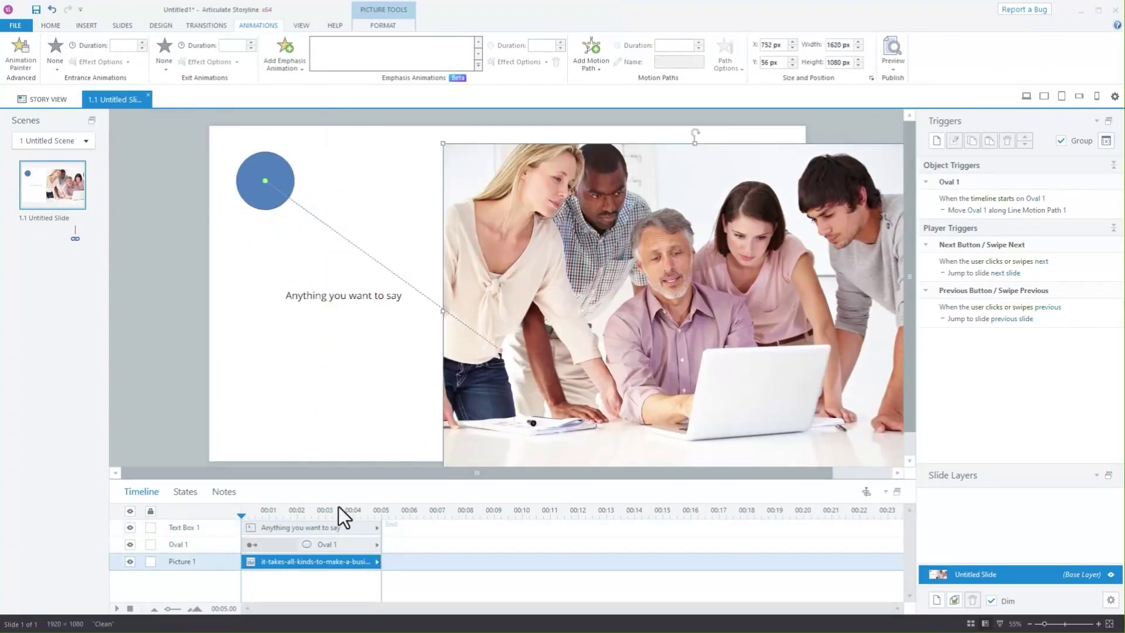
pyautogui.moveTo(240, 513)
pyautogui.mouseDown()
pyautogui.moveTo(382, 515)
pyautogui.moveTo(284, 510)
pyautogui.moveTo(349, 516)
pyautogui.mouseUp()
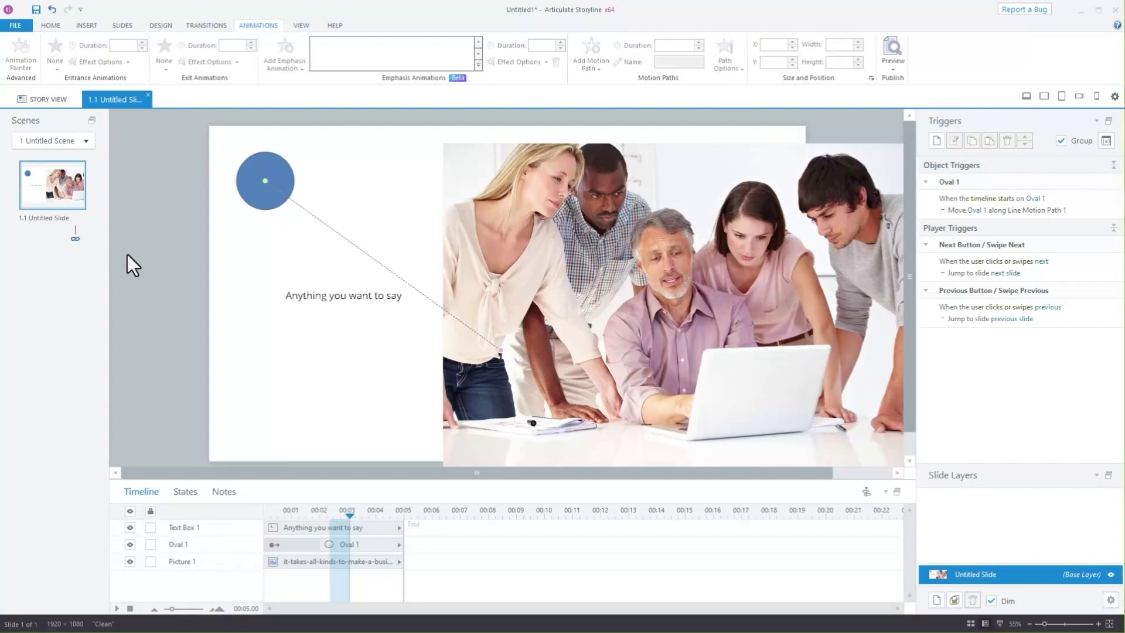
# Step: View the project variables, close them without changes, and open the event choices for the circle's motion path trigger
pyautogui.click(1107, 141)
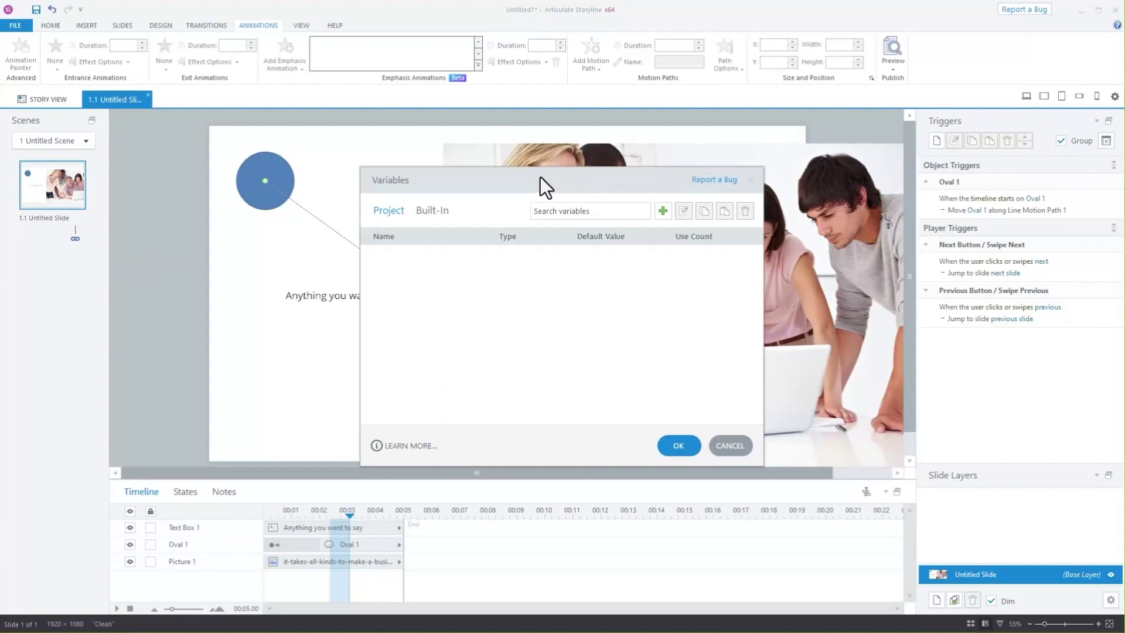
pyautogui.click(730, 446)
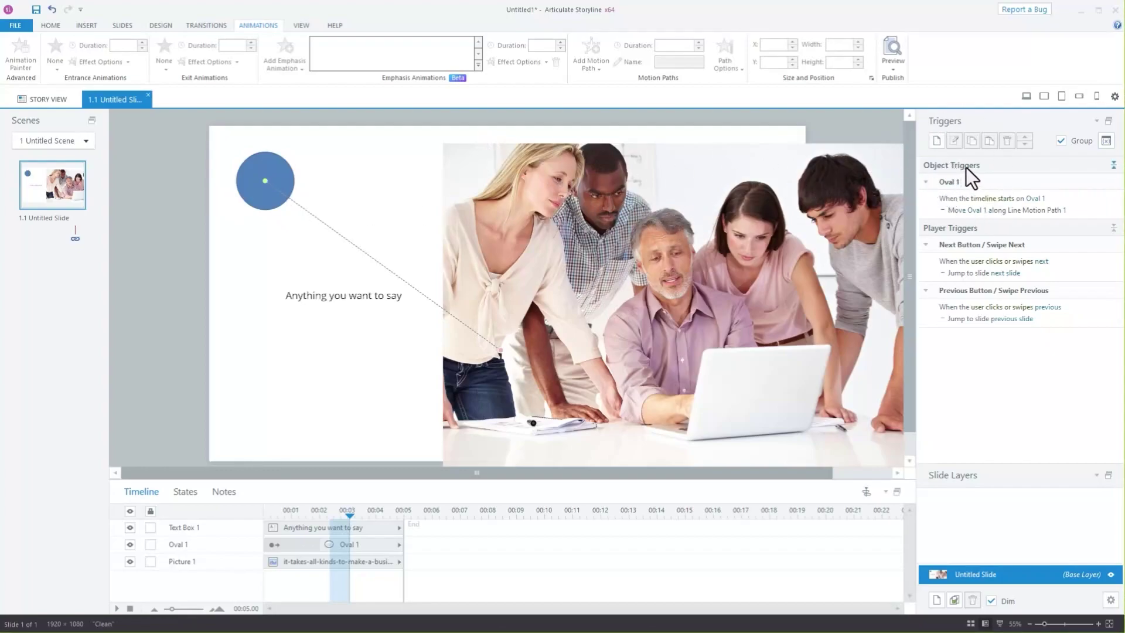
pyautogui.click(1007, 199)
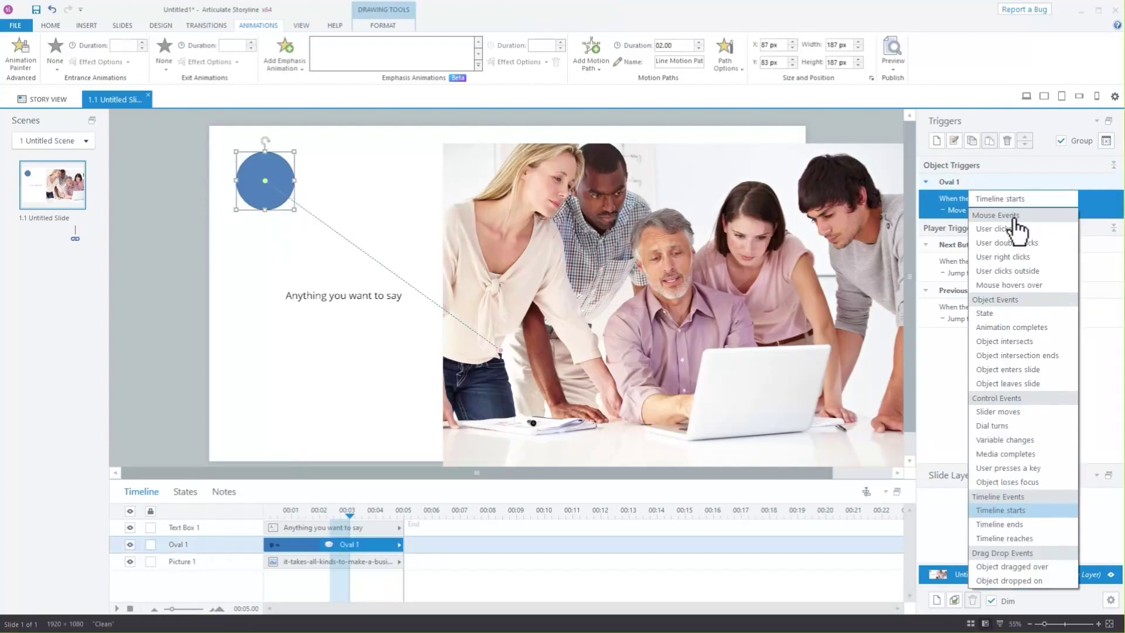